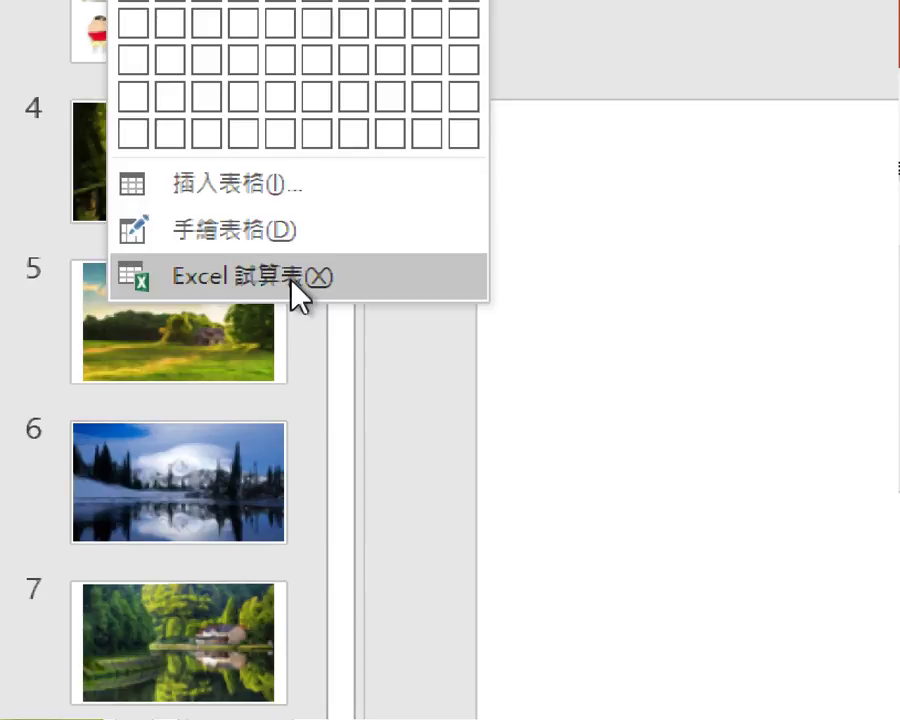
Insert an Excel spreadsheet on slide 11, move it near the slide's upper-left corner and enlarge it to fill most of the slide
{"action": "left_click", "coordinate": [292, 284]}
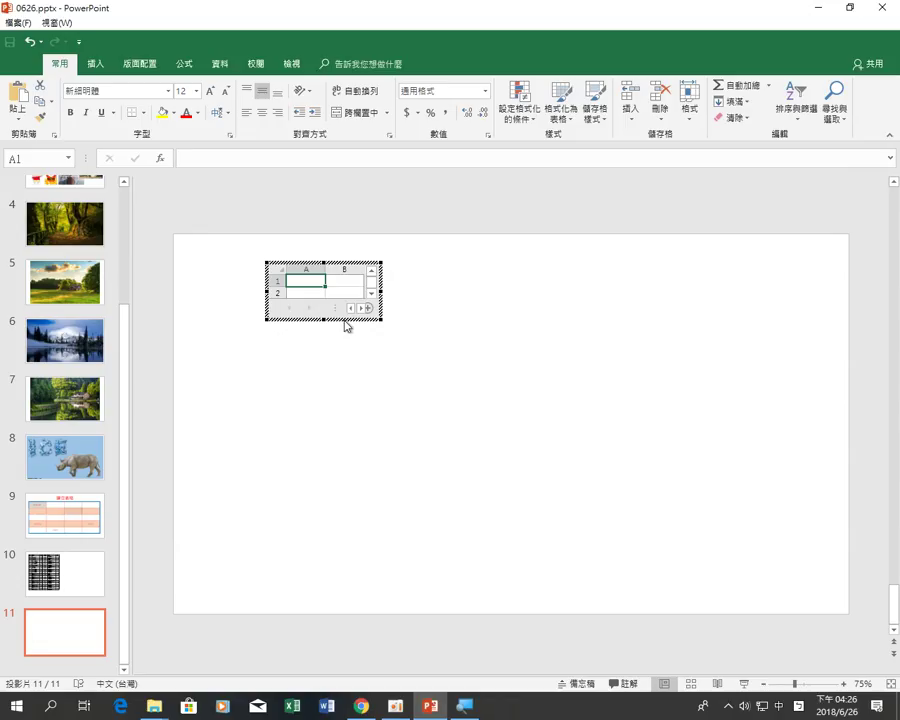
{"action": "left_click_drag", "start_coordinate": [345, 319], "coordinate": [277, 313]}
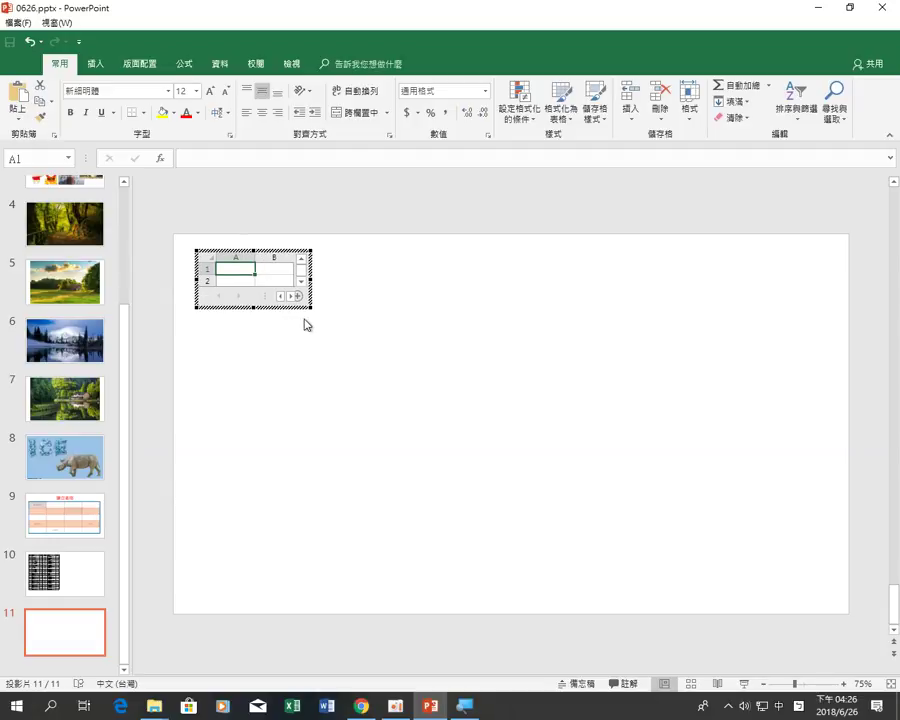
{"action": "left_click_drag", "start_coordinate": [311, 309], "coordinate": [811, 600]}
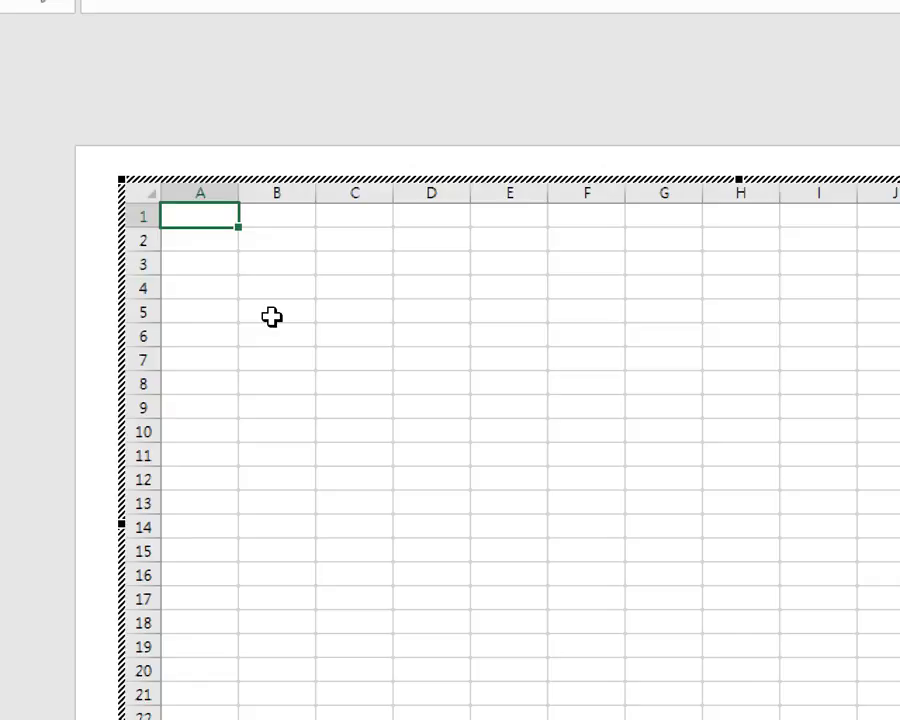
{"action": "left_click", "coordinate": [255, 243]}
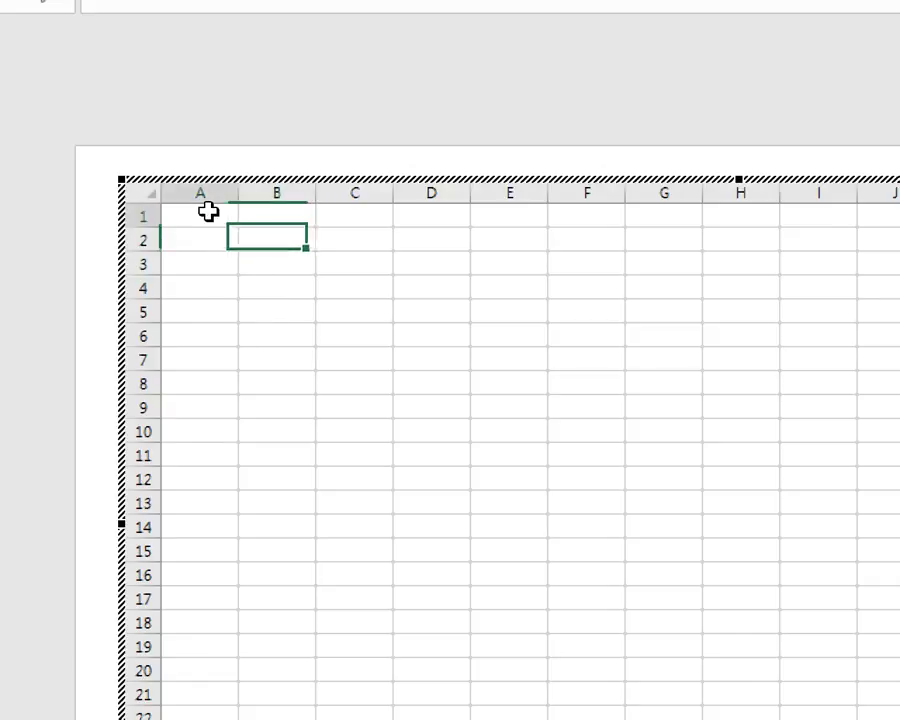
{"action": "left_click", "coordinate": [207, 211]}
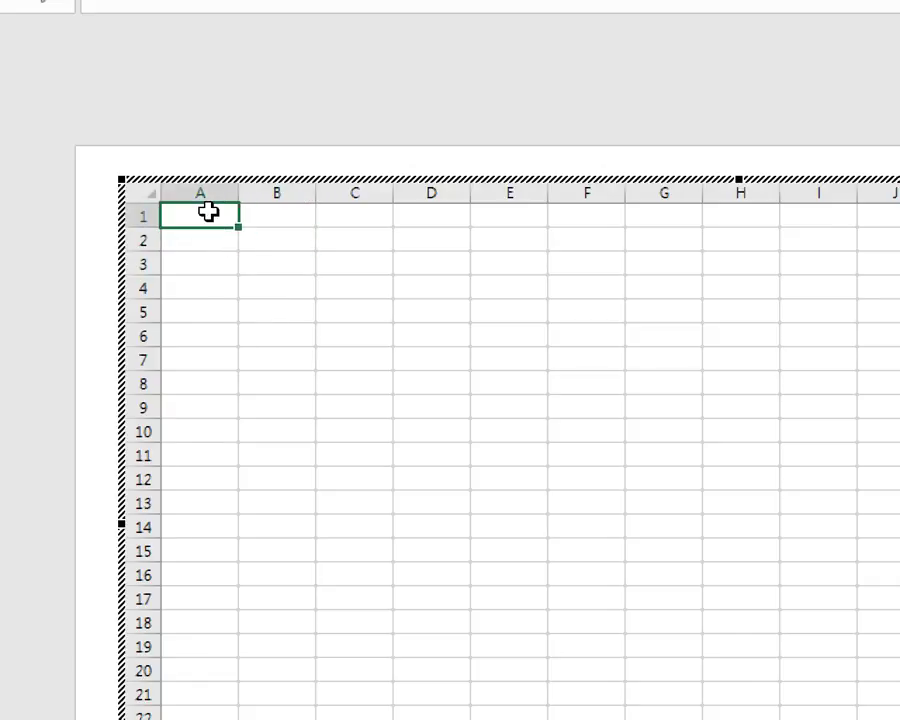
{"action": "left_click", "coordinate": [255, 235]}
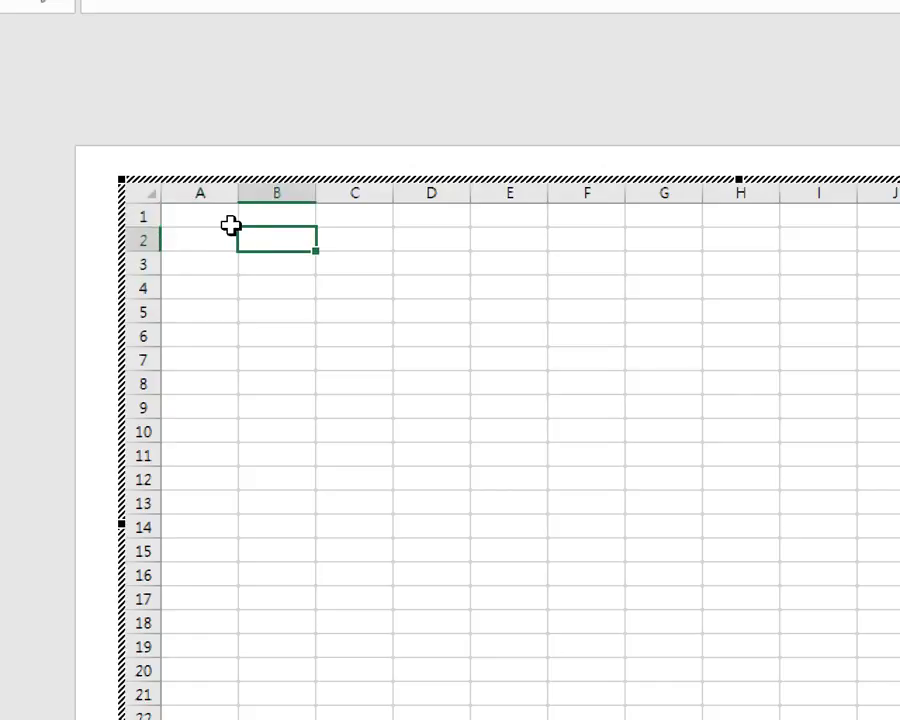
{"action": "left_click", "coordinate": [228, 222]}
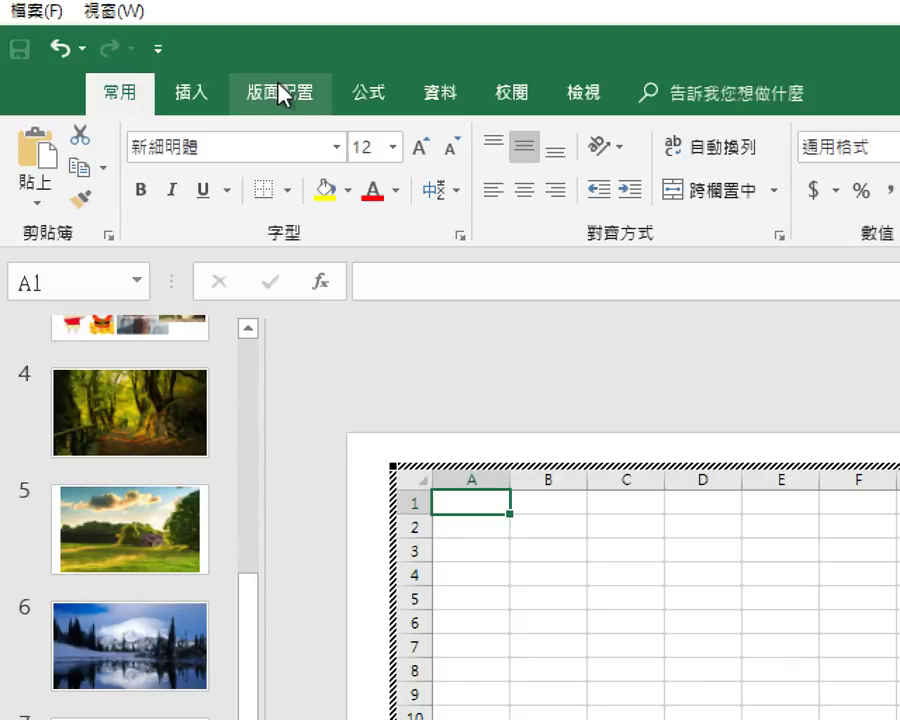
{"action": "left_click", "coordinate": [358, 102]}
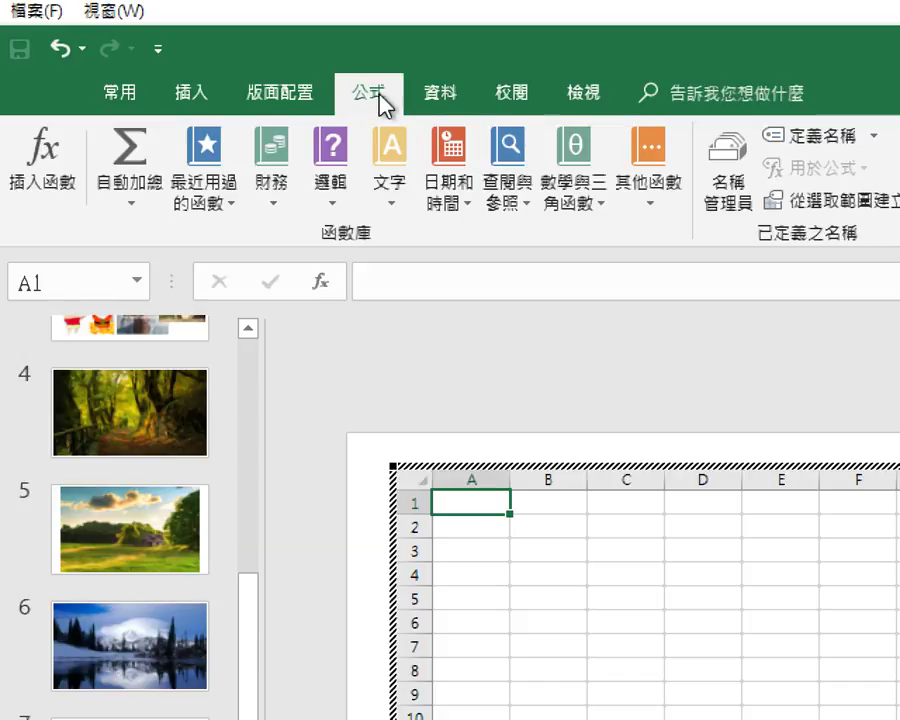
{"action": "left_click", "coordinate": [441, 100]}
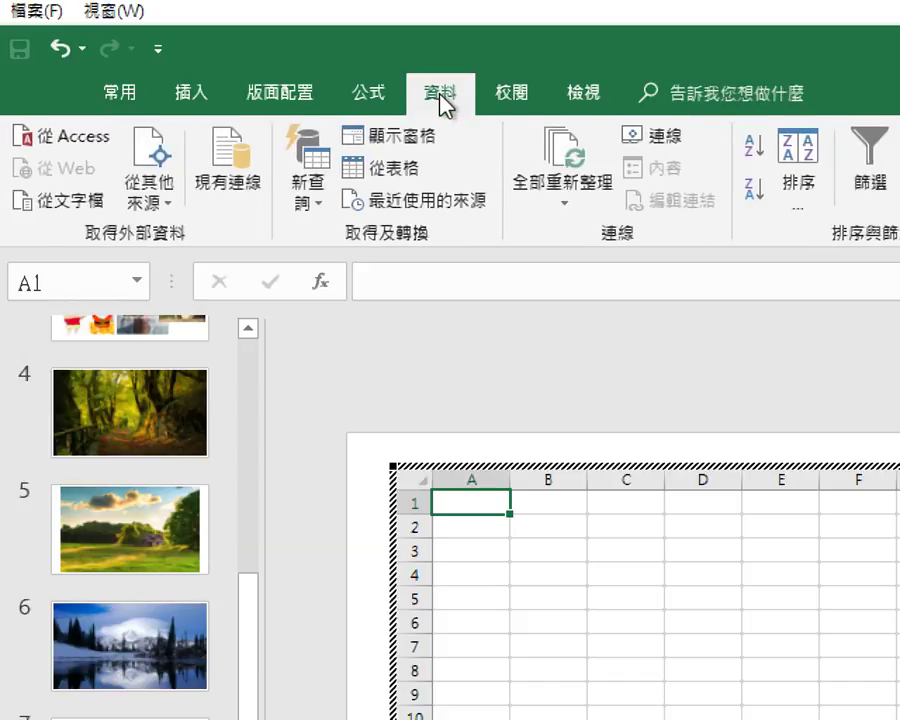
{"action": "left_click", "coordinate": [364, 104]}
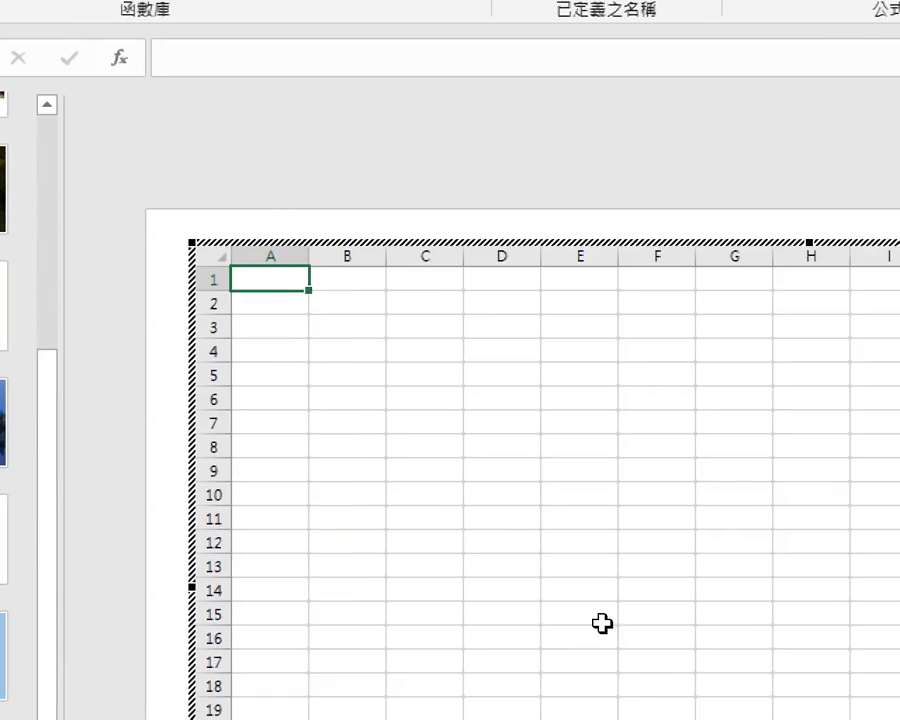
{"action": "left_click", "coordinate": [347, 327]}
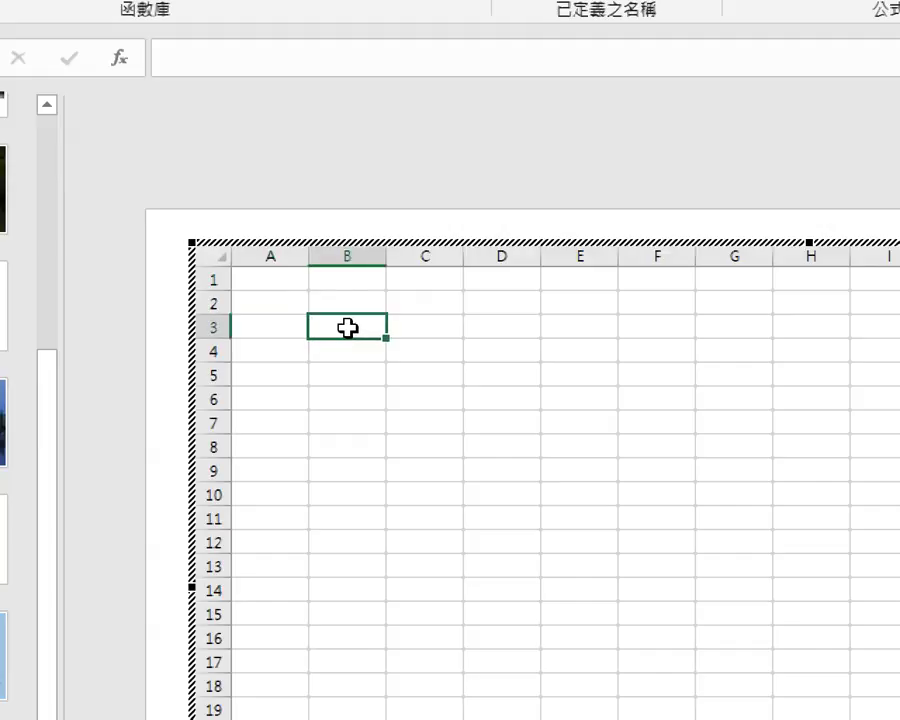
{"action": "left_click", "coordinate": [281, 279]}
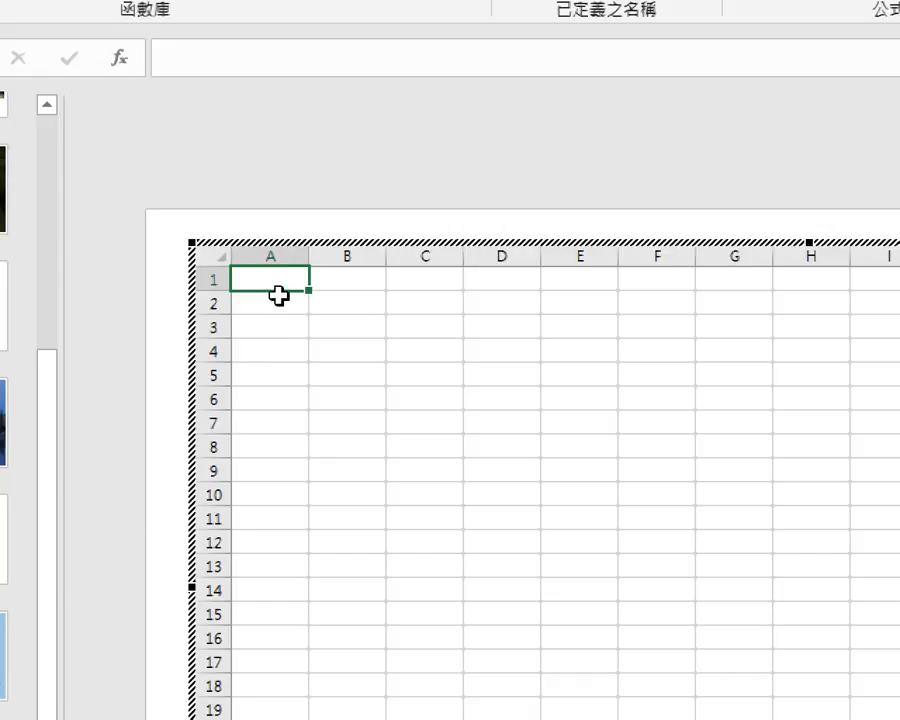
Enter the row labels a, b and c in cells A2 to A4 of the embedded spreadsheet
{"action": "left_click", "coordinate": [276, 295]}
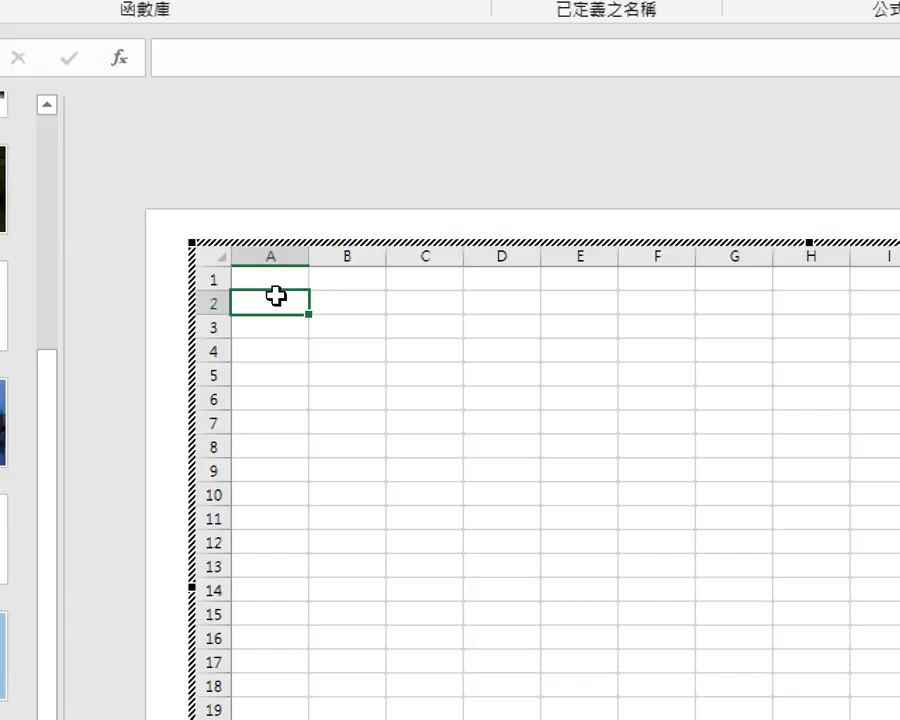
{"action": "type", "text": "a"}
{"action": "key", "text": "Return"}
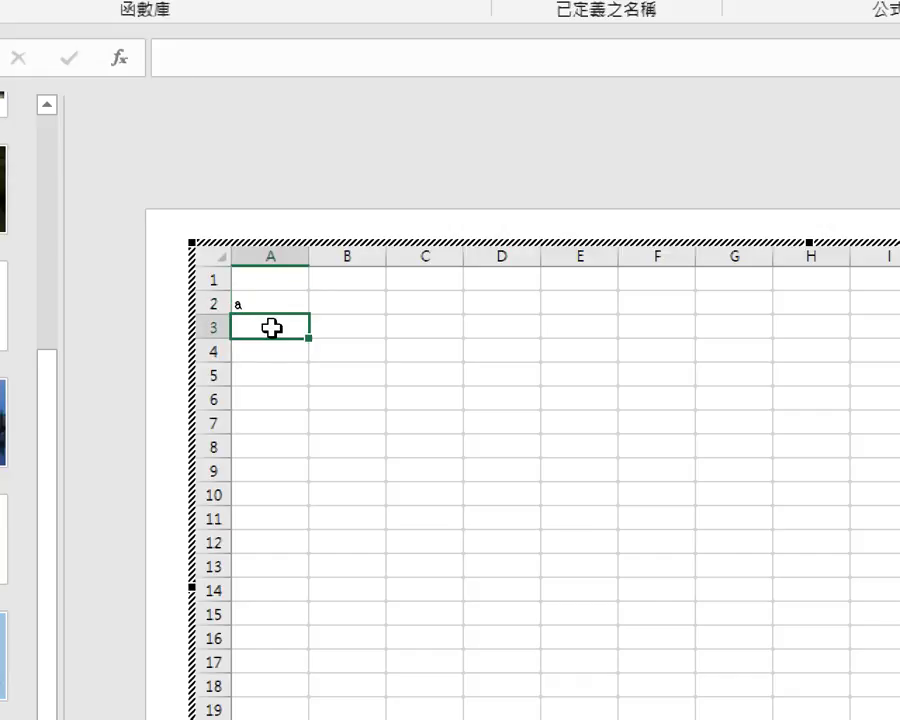
{"action": "double_click", "coordinate": [271, 328]}
{"action": "type", "text": "b"}
{"action": "key", "text": "Return"}
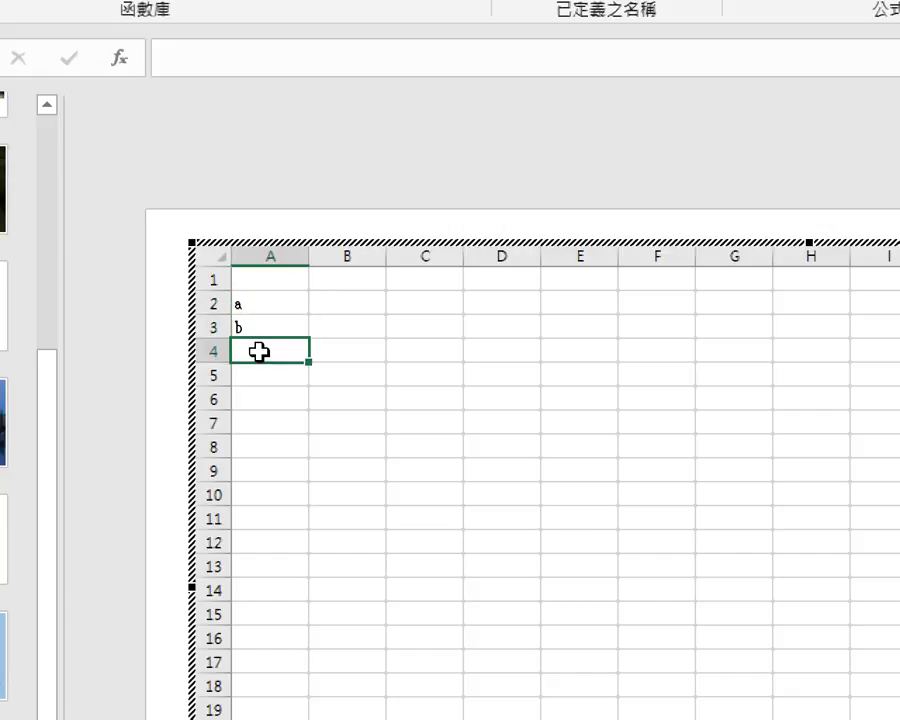
{"action": "double_click", "coordinate": [268, 351]}
{"action": "type", "text": "c"}
{"action": "left_click", "coordinate": [362, 298]}
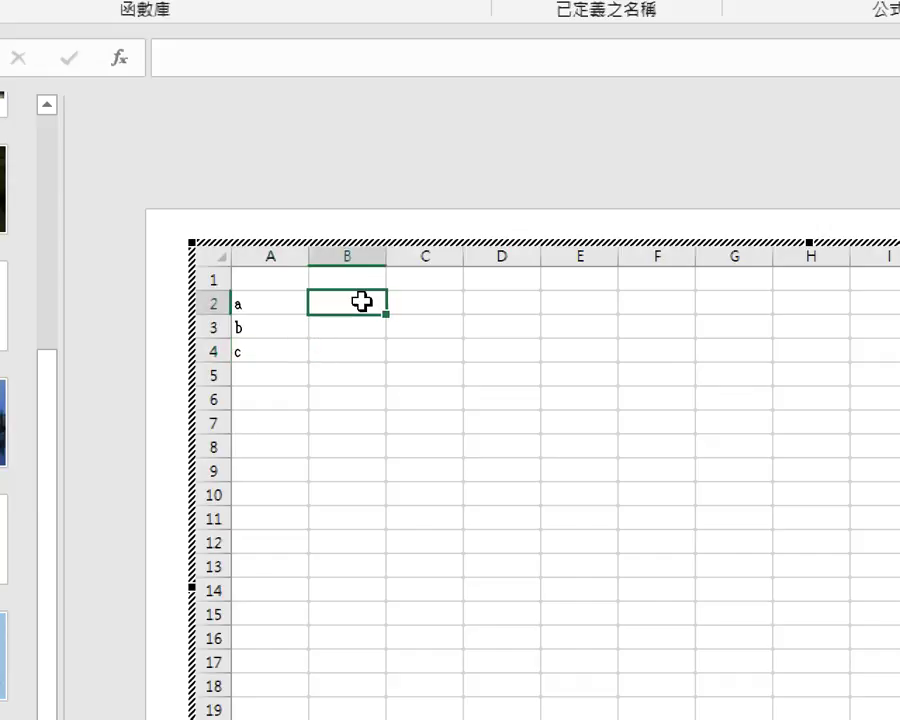
Enter the column headings aa, bb and cc in cells B1 to D1
{"action": "left_click", "coordinate": [357, 274]}
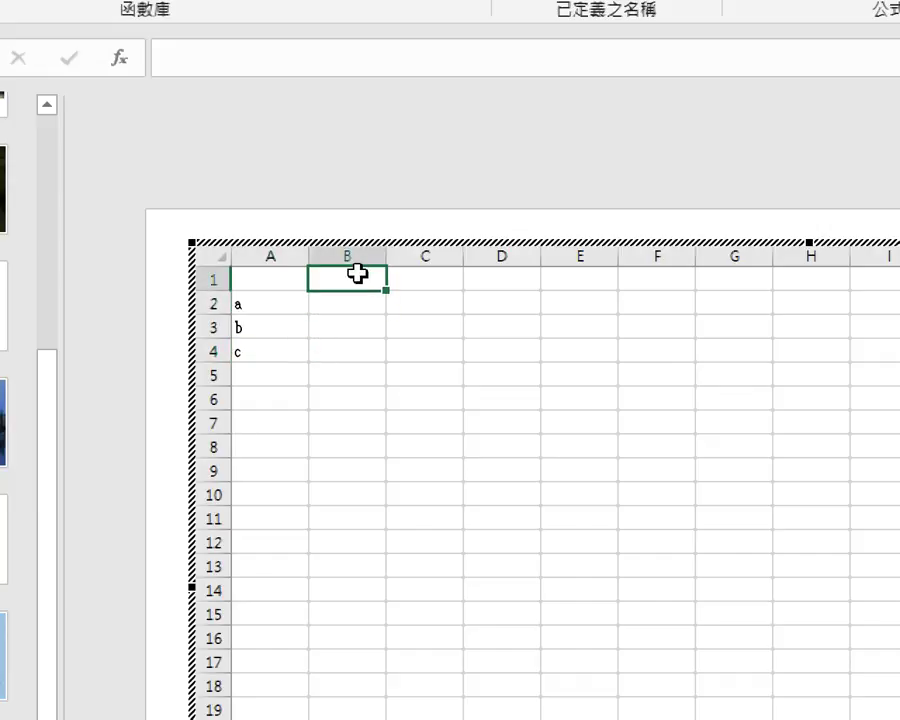
{"action": "double_click", "coordinate": [357, 274]}
{"action": "type", "text": "aa"}
{"action": "left_click", "coordinate": [420, 277]}
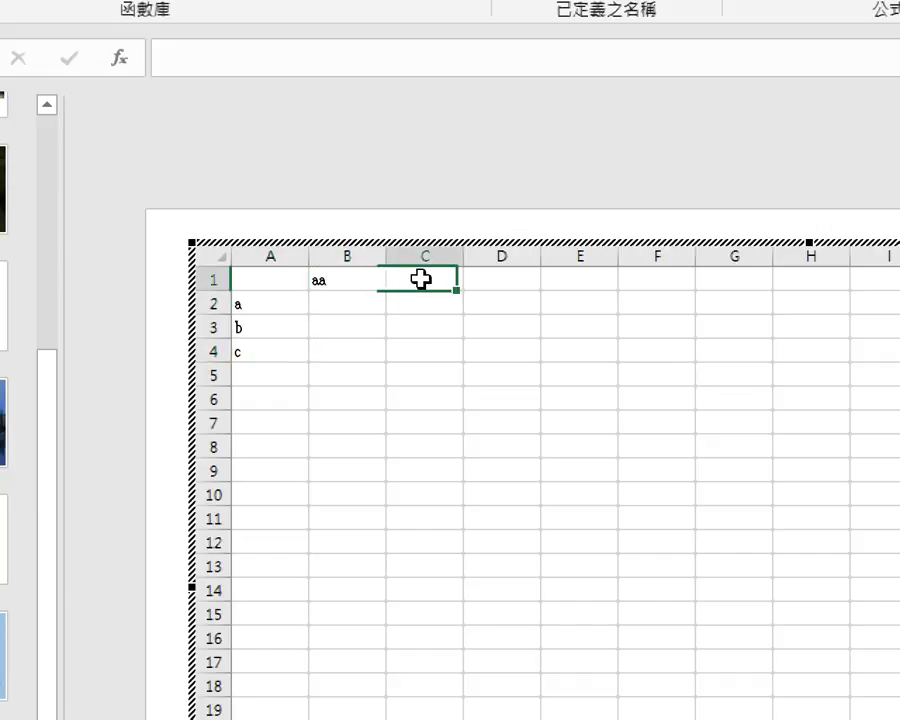
{"action": "type", "text": "bb"}
{"action": "left_click", "coordinate": [502, 285]}
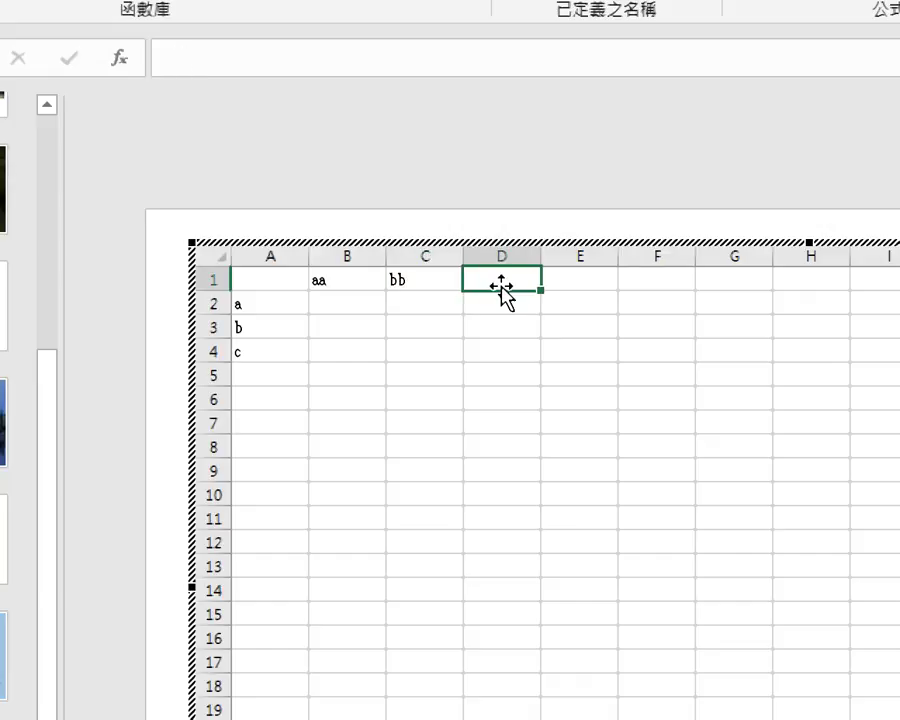
{"action": "type", "text": "cc"}
Fill row a with 100 under aa in B2 and 200 under bb in C2
{"action": "left_click", "coordinate": [333, 297]}
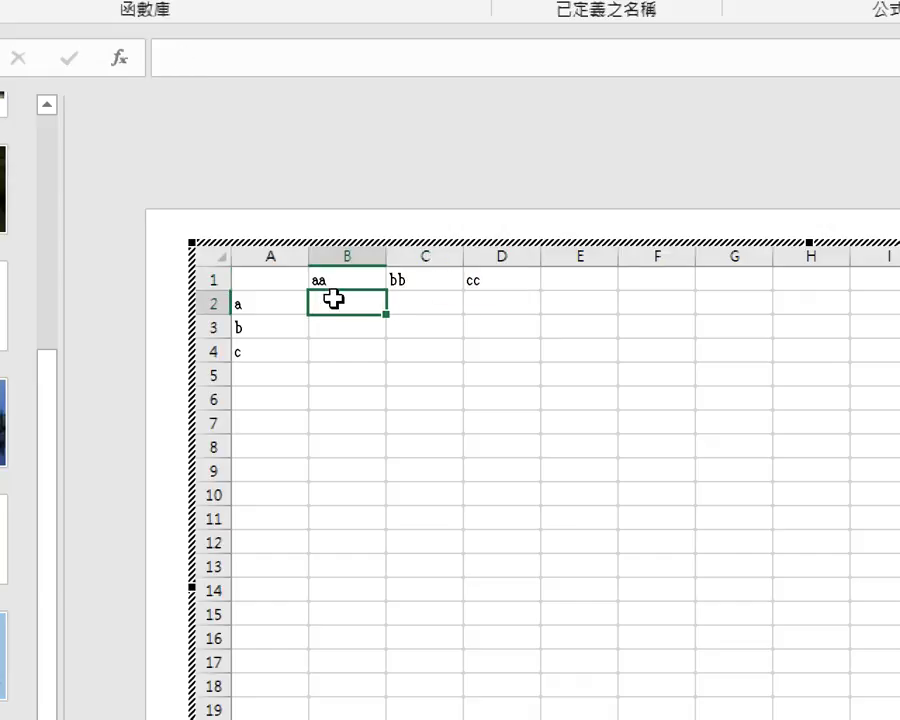
{"action": "type", "text": "100"}
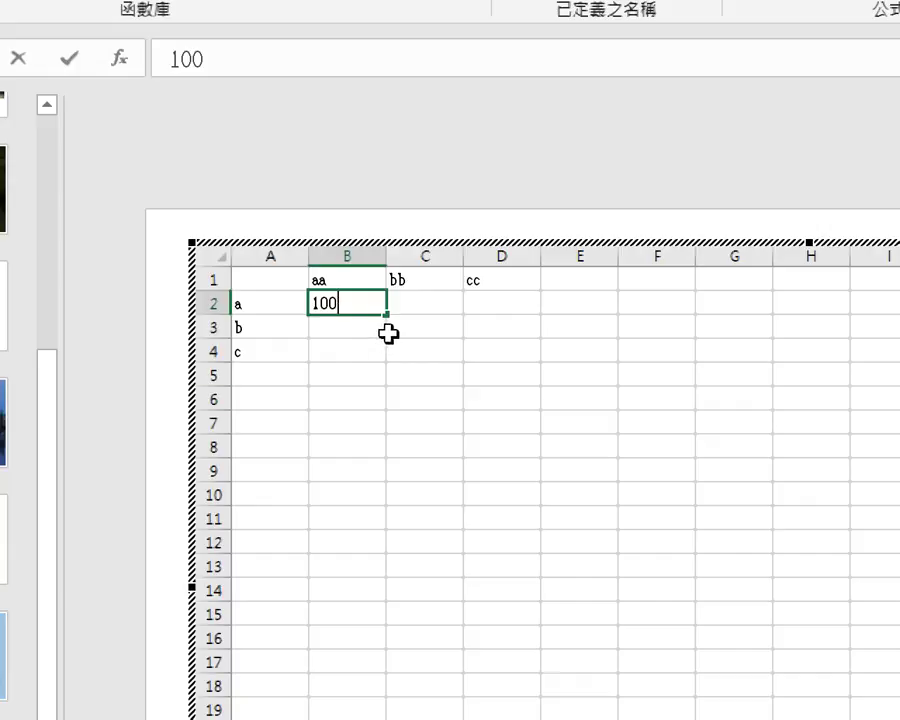
{"action": "double_click", "coordinate": [439, 303]}
{"action": "type", "text": "200"}
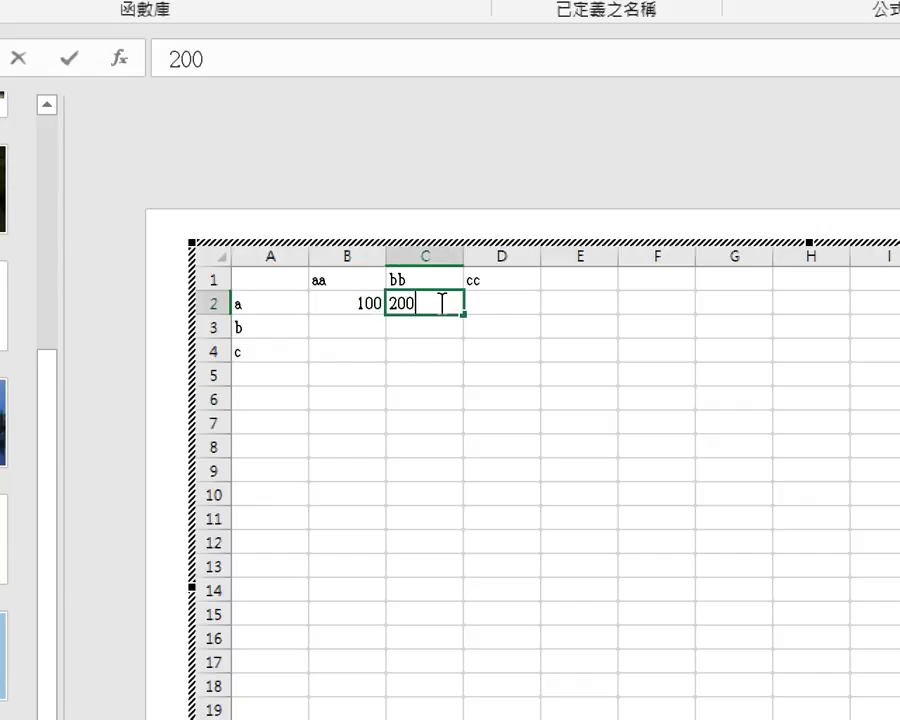
Fill rows b and c with 100 in B3, 500 in B4, 150 in C3 and 200 in C4
{"action": "left_click", "coordinate": [332, 336]}
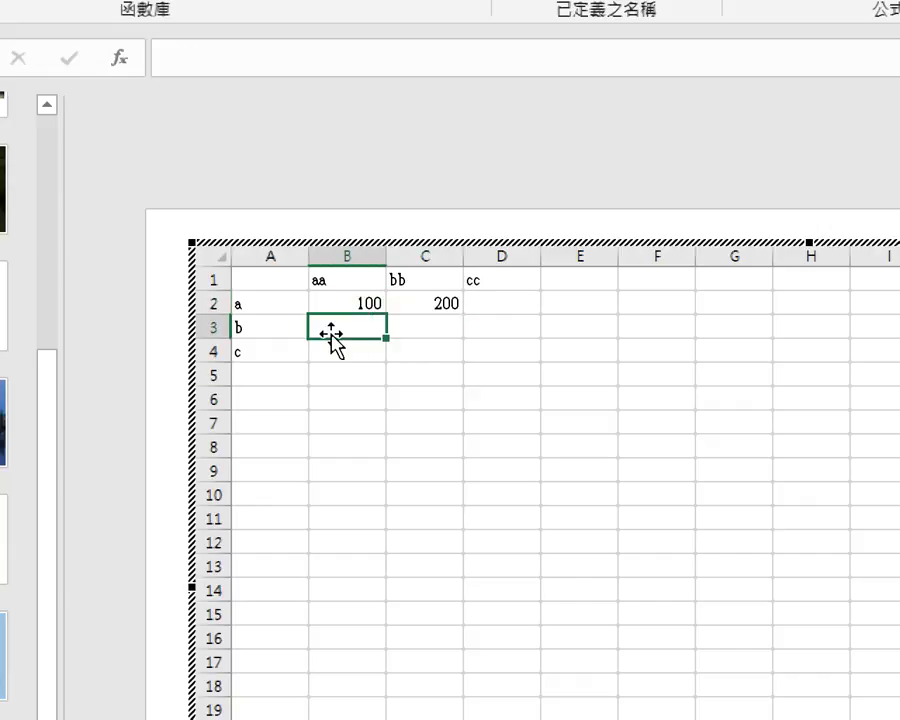
{"action": "type", "text": "100"}
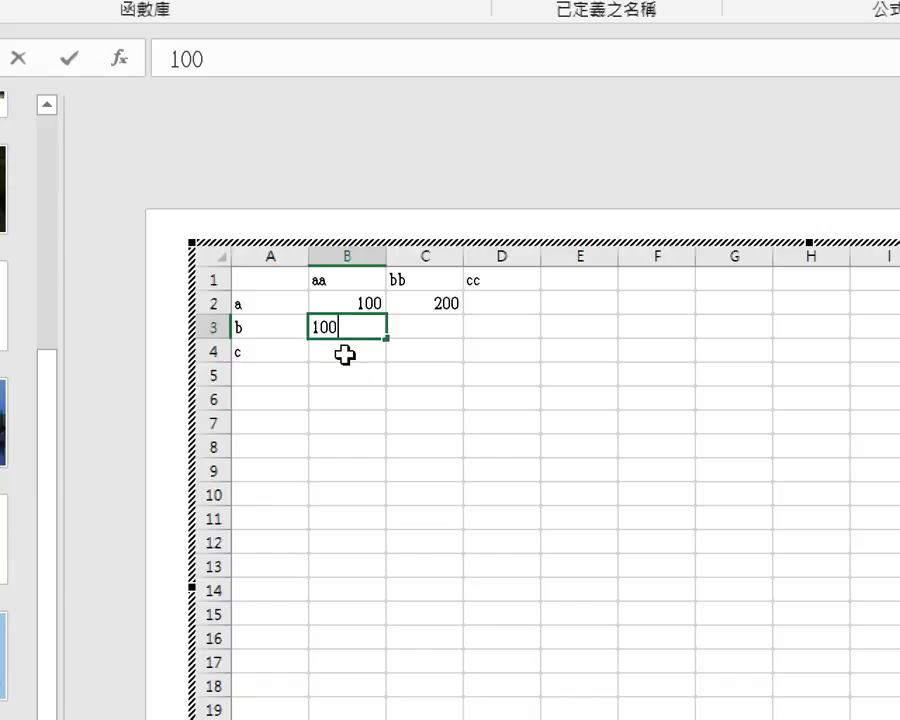
{"action": "left_click", "coordinate": [344, 352]}
{"action": "type", "text": "500"}
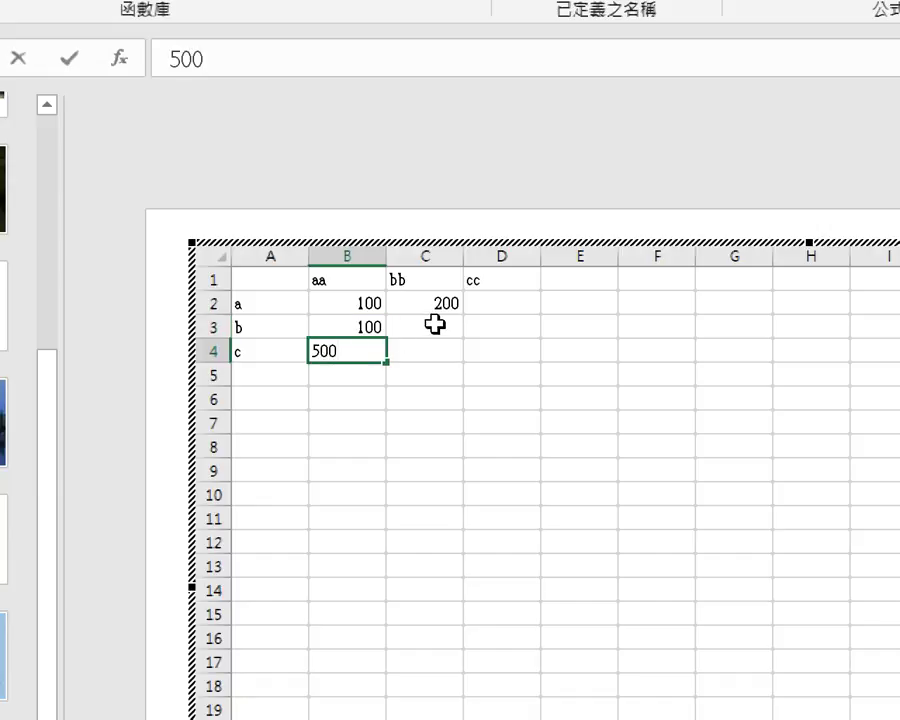
{"action": "left_click", "coordinate": [436, 324]}
{"action": "type", "text": "150"}
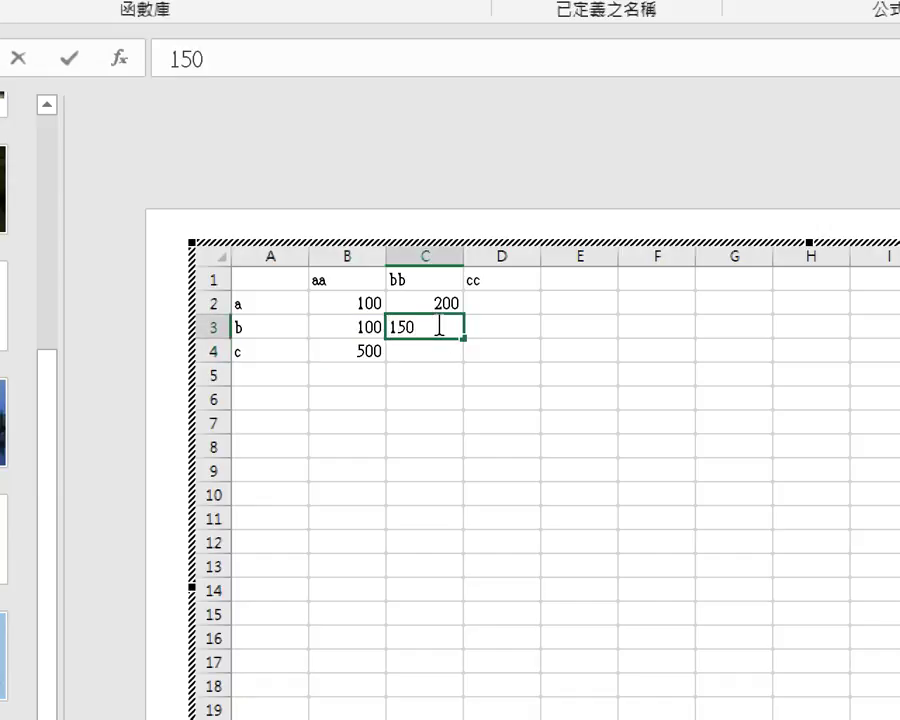
{"action": "left_click", "coordinate": [426, 351]}
{"action": "type", "text": "200"}
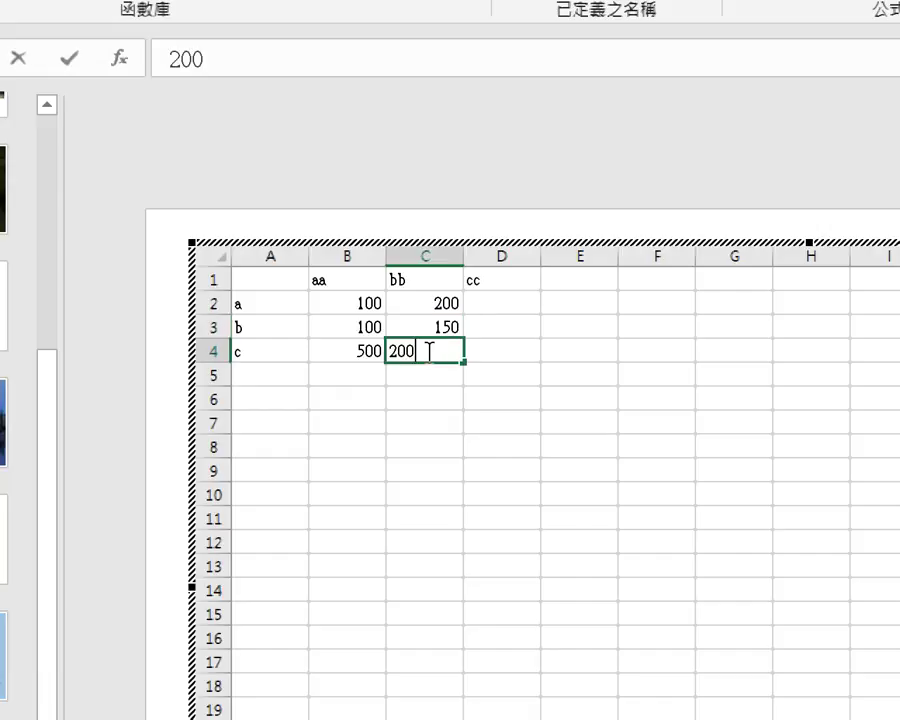
{"action": "key", "text": "Return"}
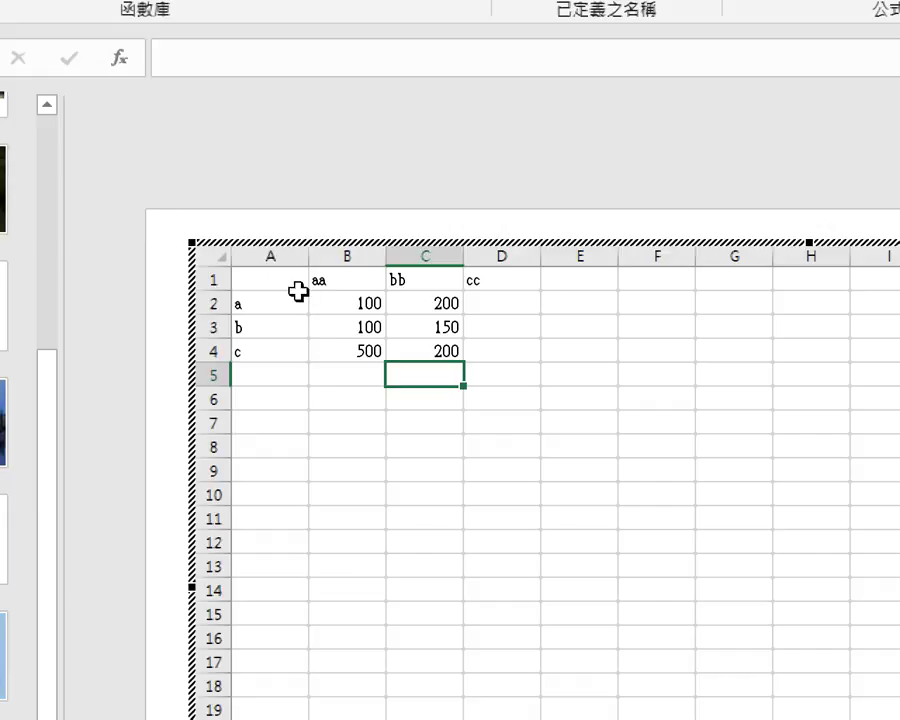
Increase the font size of cells A1 to D5 by five increments
{"action": "left_click_drag", "start_coordinate": [283, 278], "coordinate": [381, 323]}
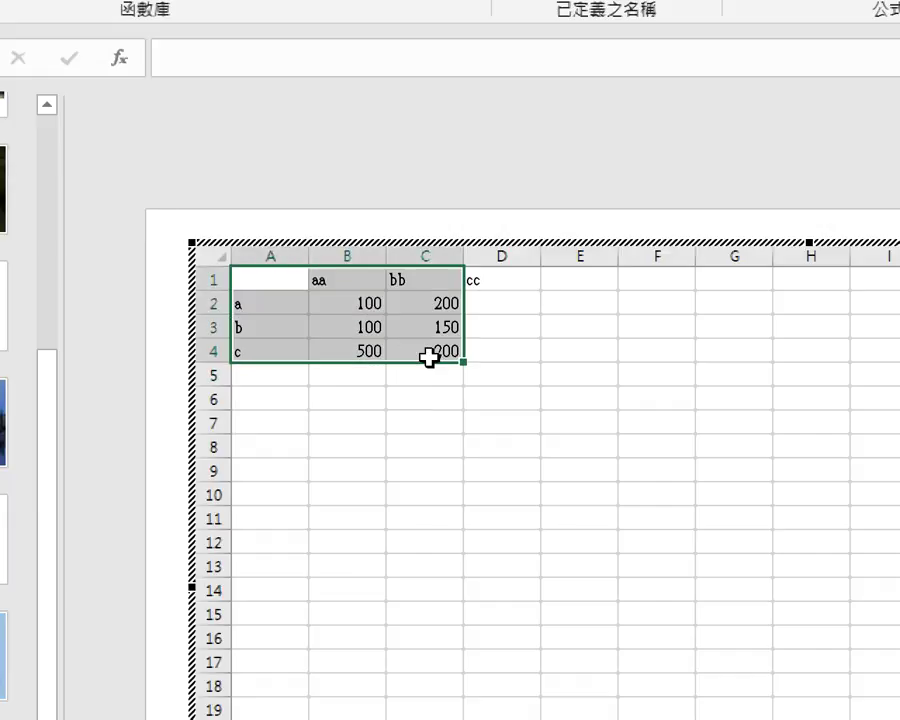
{"action": "left_click_drag", "start_coordinate": [429, 358], "coordinate": [474, 366]}
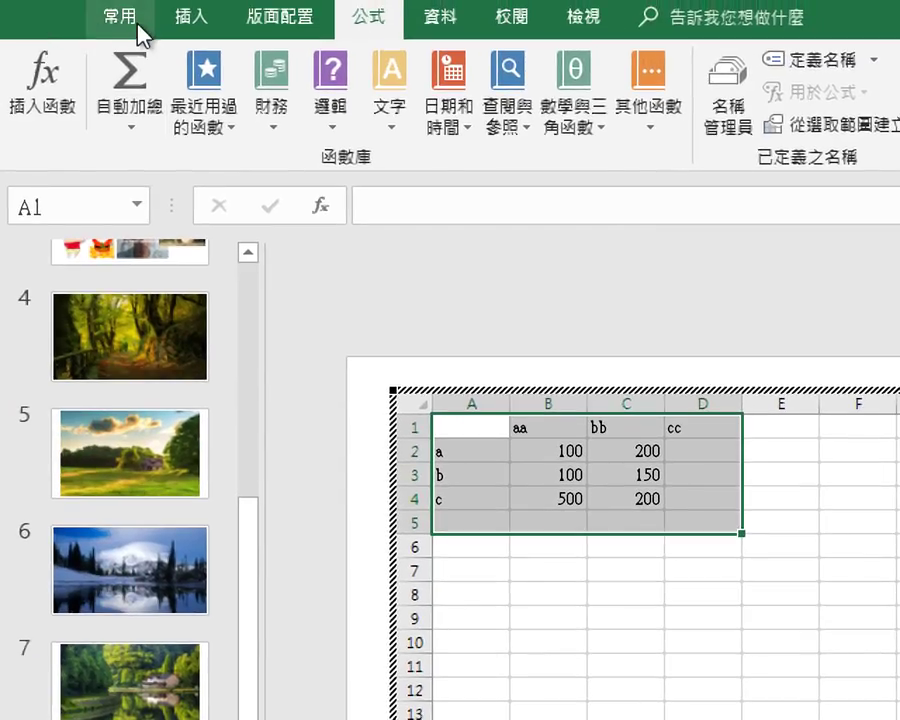
{"action": "left_click", "coordinate": [138, 28]}
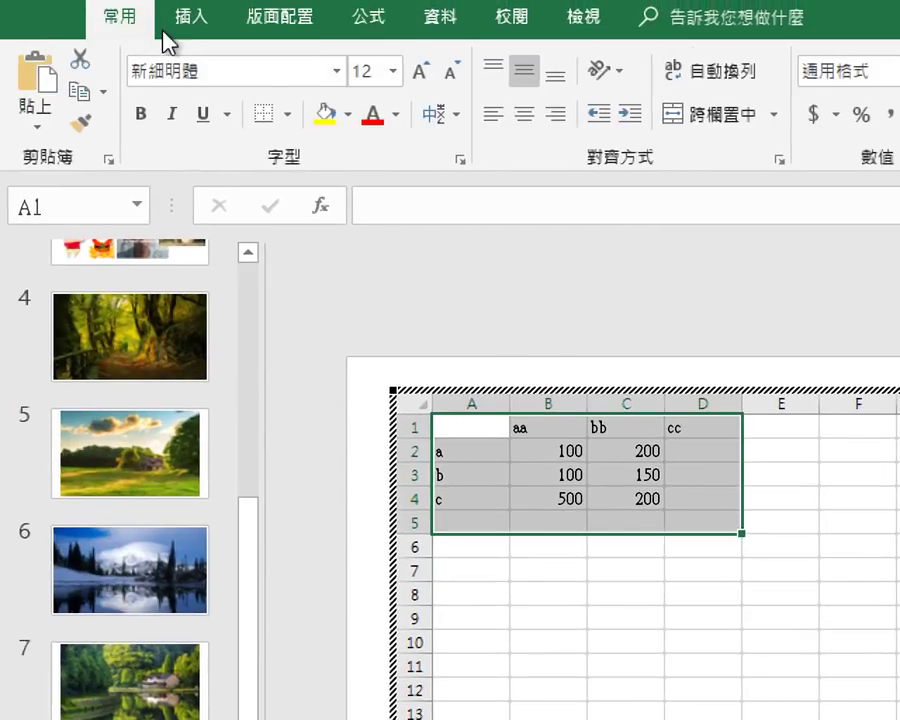
{"action": "left_click", "coordinate": [423, 72]}
{"action": "left_click", "coordinate": [423, 72]}
{"action": "left_click", "coordinate": [423, 72]}
{"action": "left_click", "coordinate": [423, 72]}
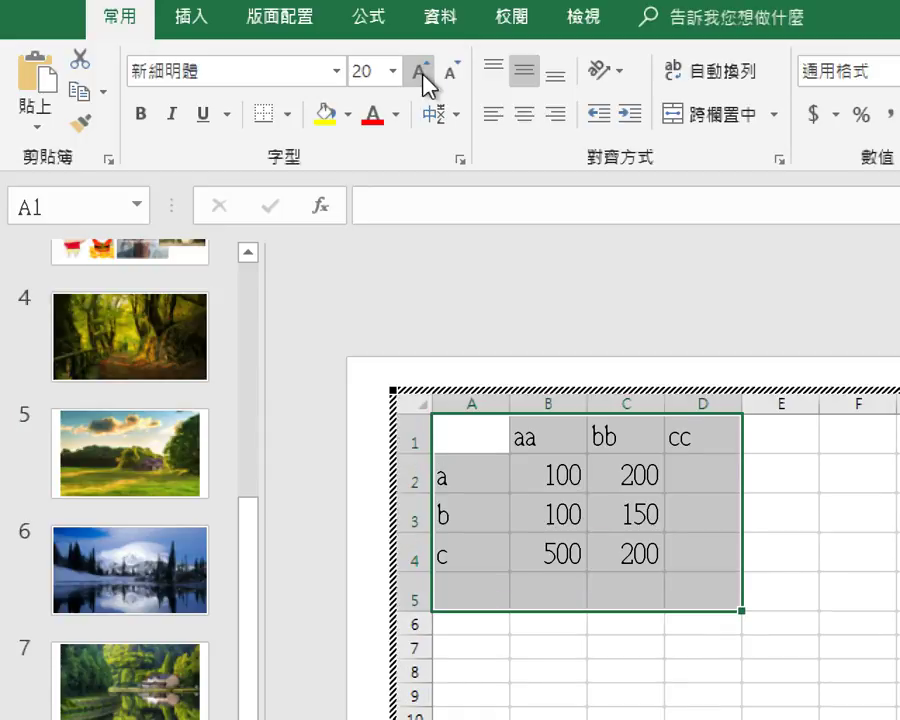
{"action": "left_click", "coordinate": [423, 72]}
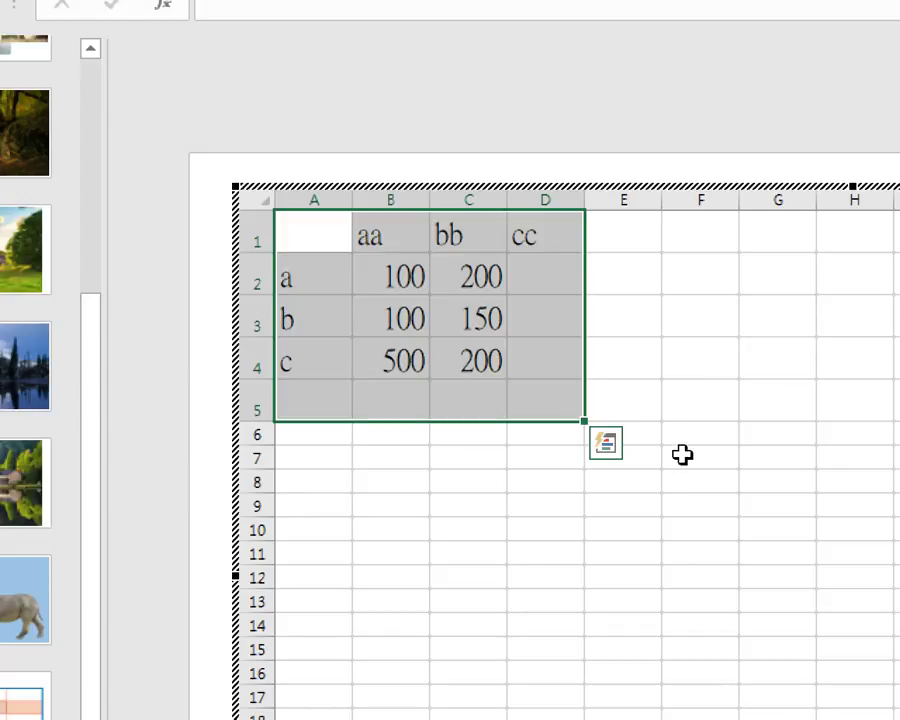
Widen columns A through D together to the same larger width
{"action": "left_click", "coordinate": [785, 562]}
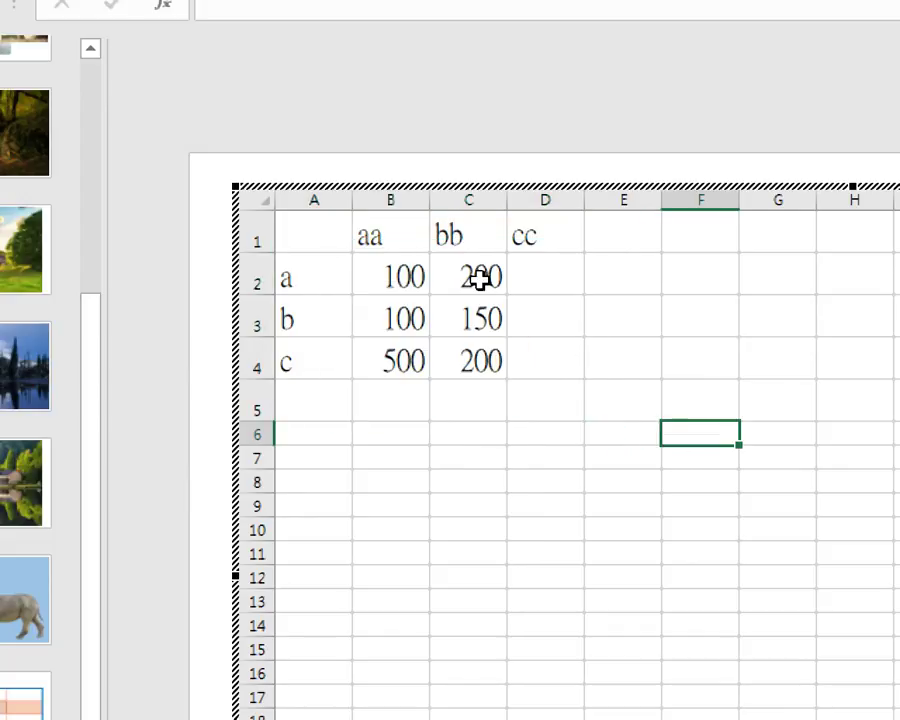
{"action": "left_click_drag", "start_coordinate": [336, 200], "coordinate": [614, 201]}
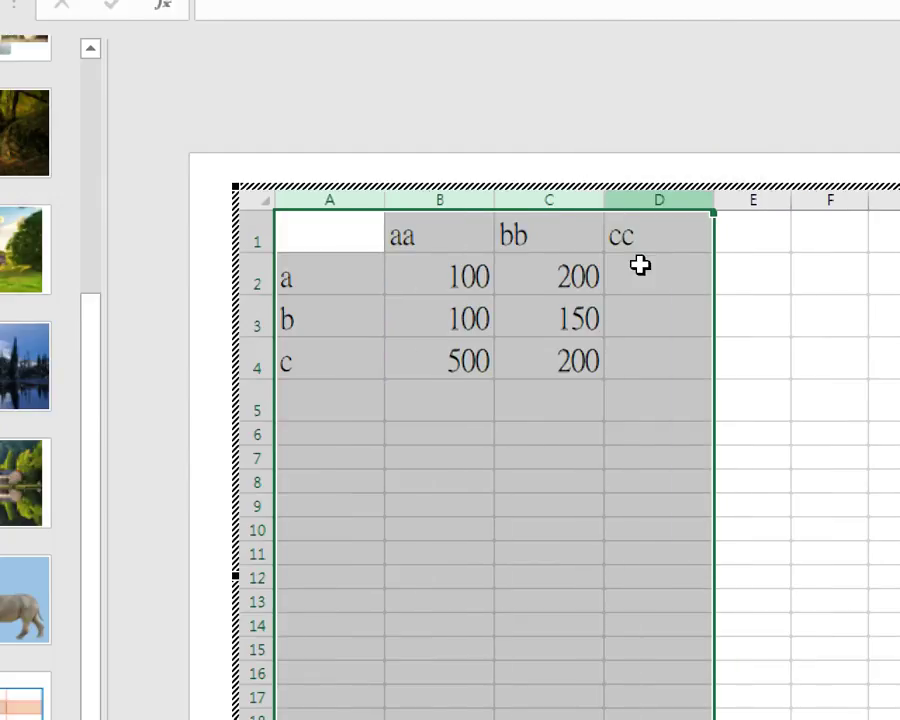
Insert an AutoSum formula in D2 that totals B2:C2
{"action": "left_click", "coordinate": [640, 278]}
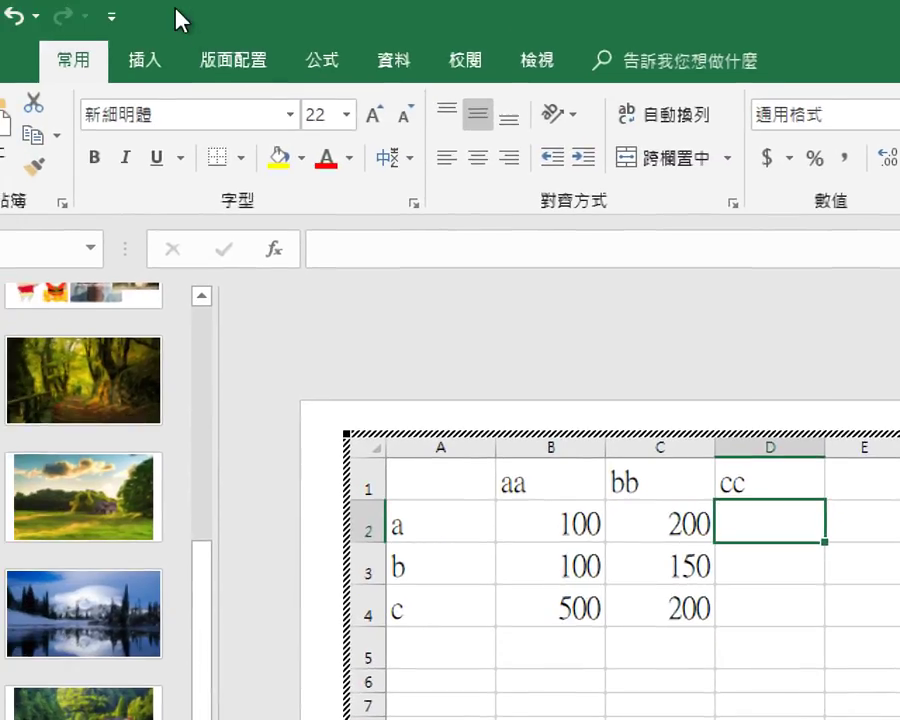
{"action": "left_click", "coordinate": [319, 68]}
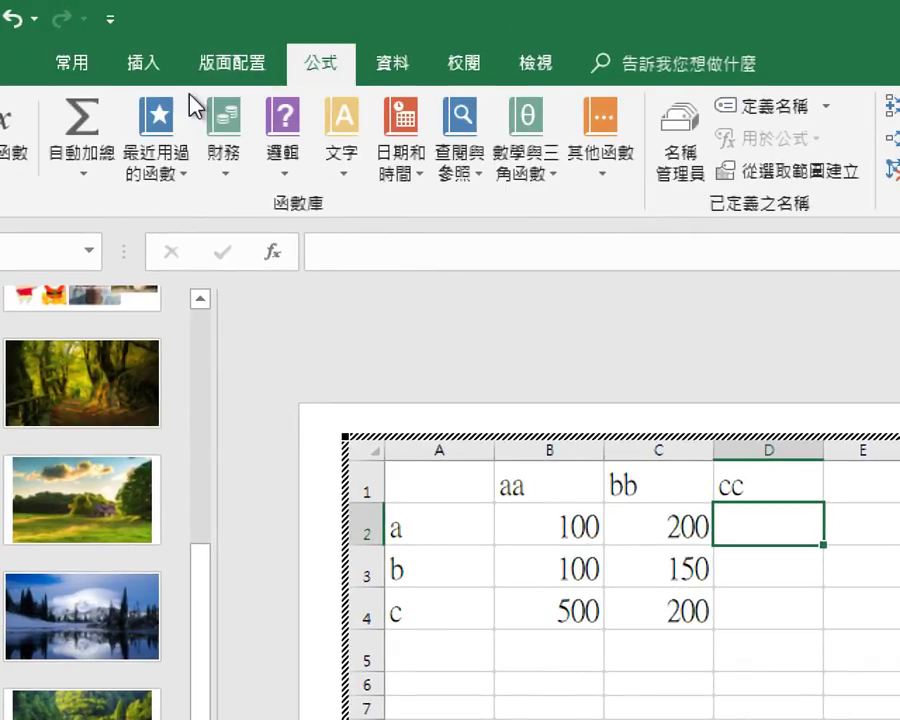
{"action": "left_click", "coordinate": [83, 110]}
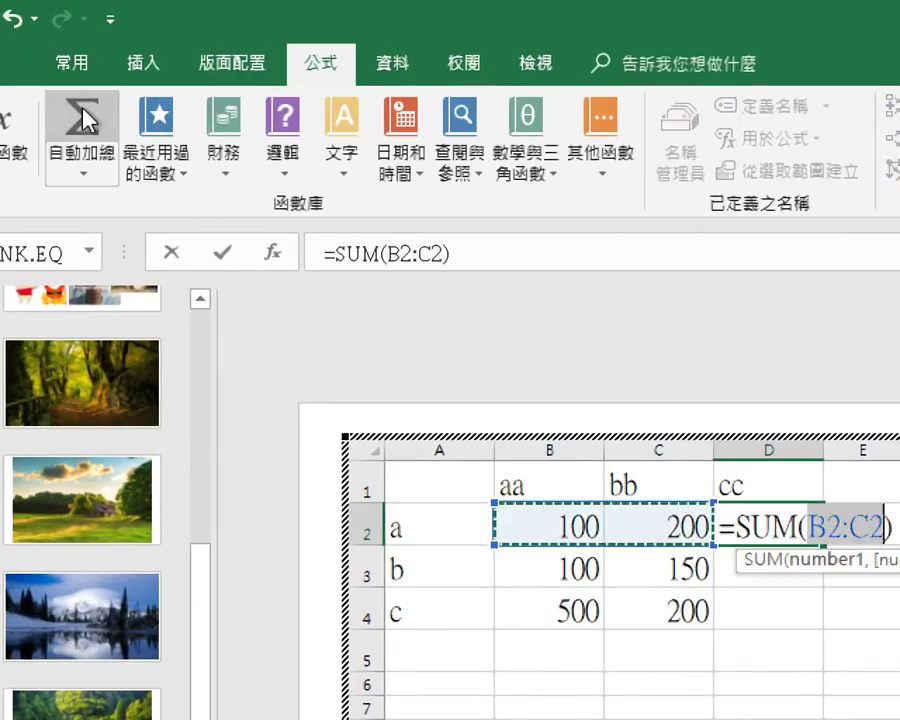
{"action": "left_click", "coordinate": [88, 118]}
{"action": "key", "text": "Return"}
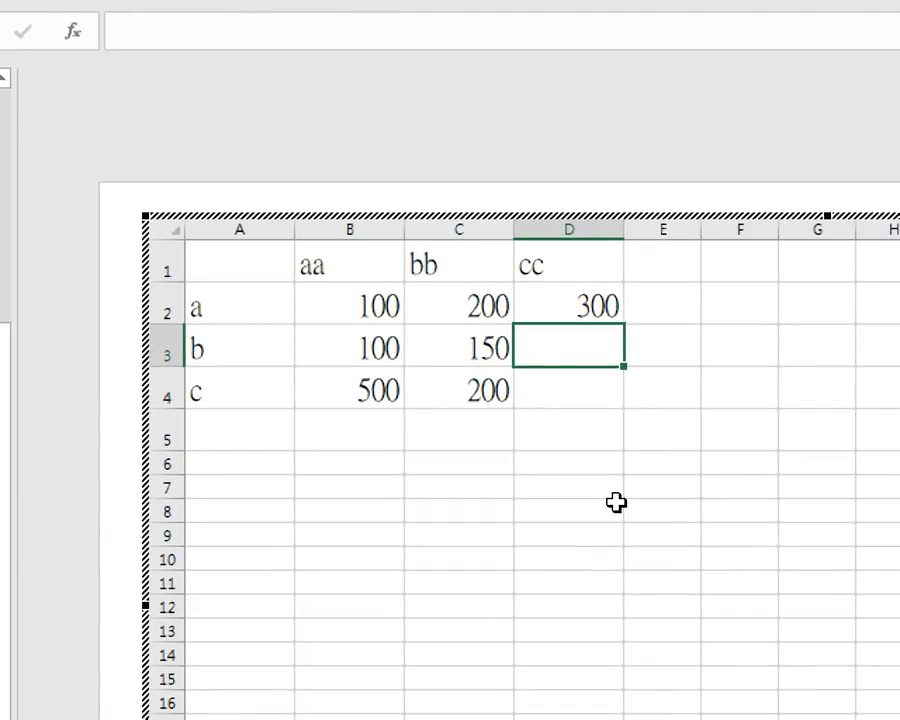
Copy the sum formula from D2 down through D4 to total rows b and c
{"action": "left_click", "coordinate": [580, 308]}
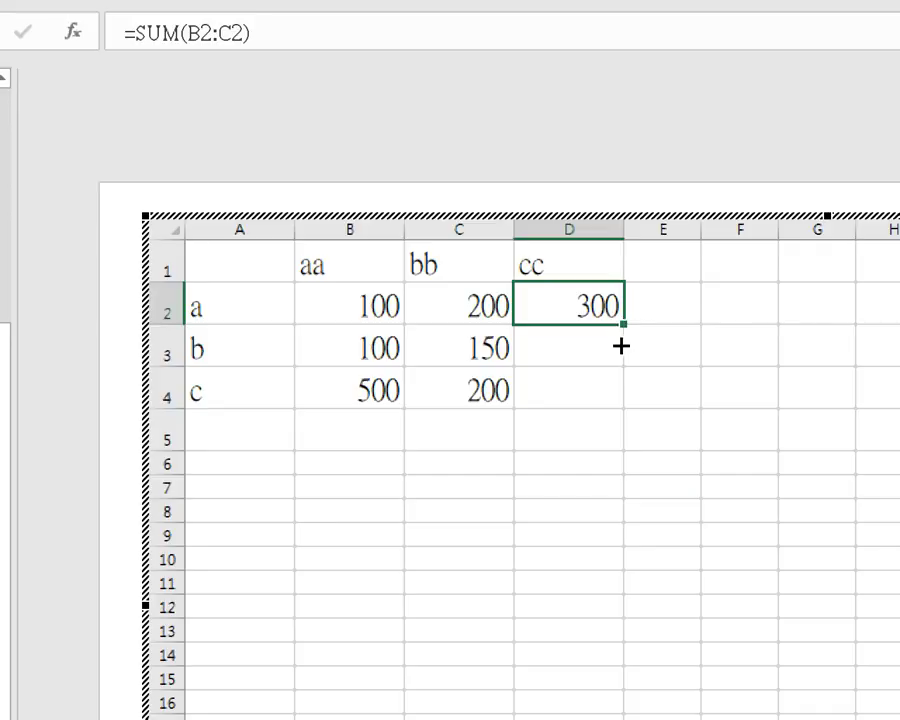
{"action": "left_click_drag", "start_coordinate": [621, 346], "coordinate": [625, 402]}
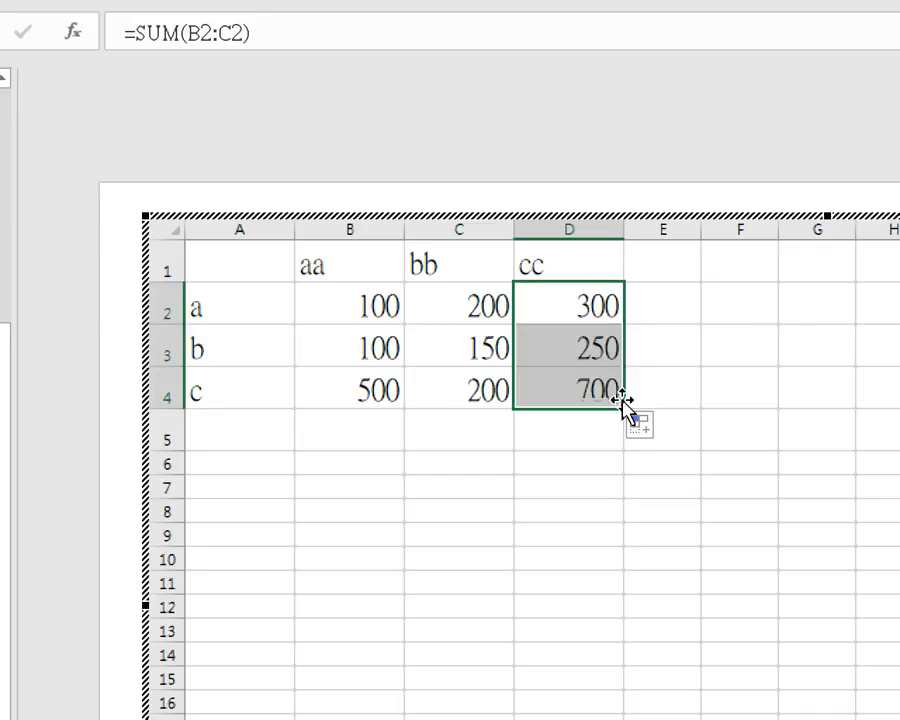
{"action": "left_click", "coordinate": [588, 396]}
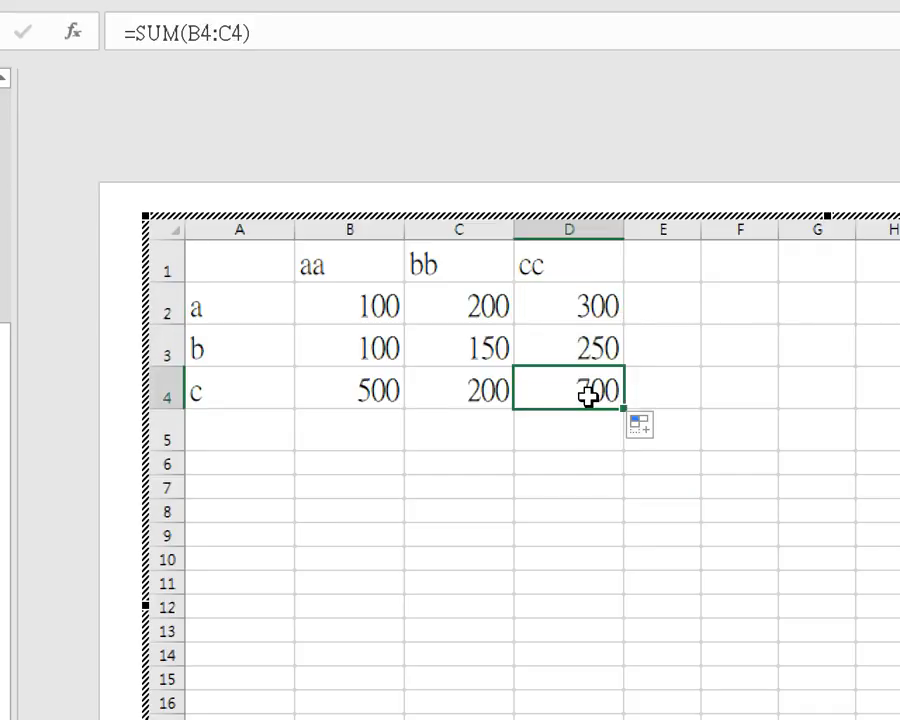
Apply all borders to the table range A1:D4
{"action": "left_click", "coordinate": [420, 334]}
{"action": "left_click", "coordinate": [245, 251]}
{"action": "left_click", "coordinate": [568, 386], "text": "shift"}
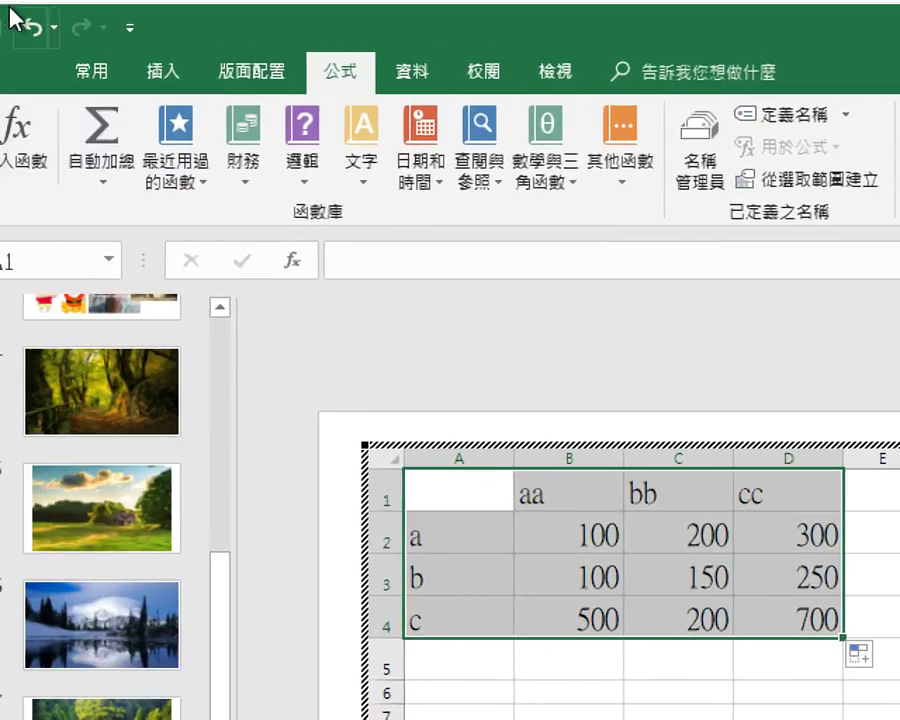
{"action": "left_click", "coordinate": [106, 80]}
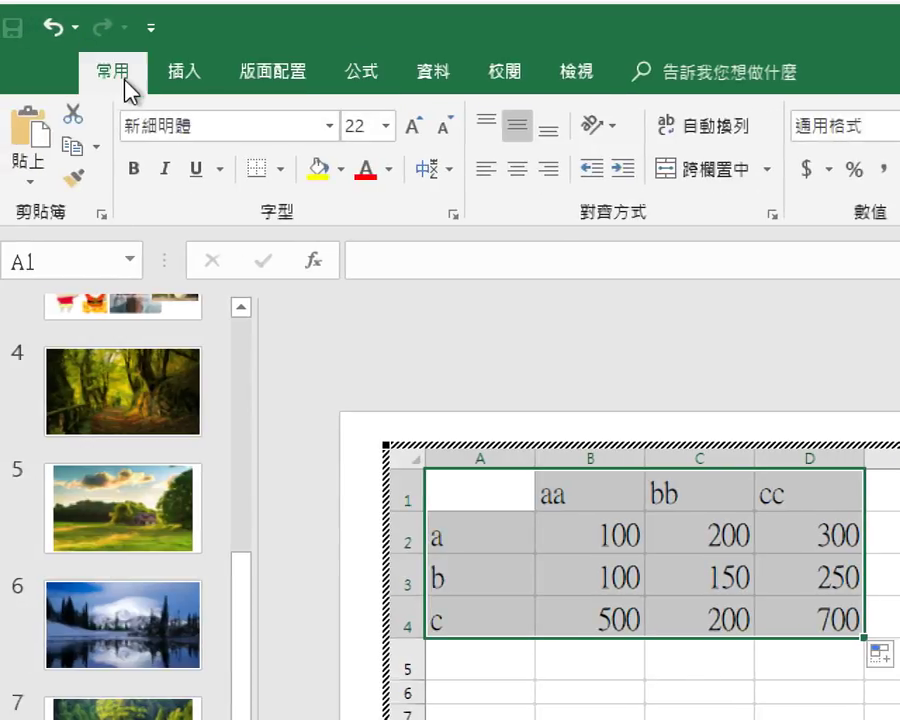
{"action": "left_click", "coordinate": [257, 73]}
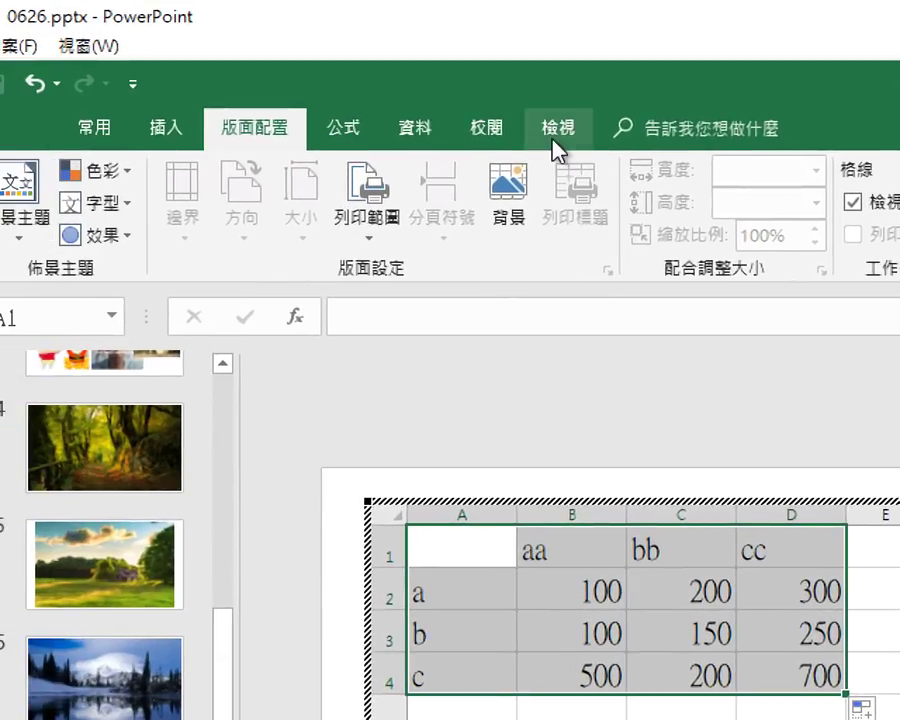
{"action": "left_click", "coordinate": [416, 134]}
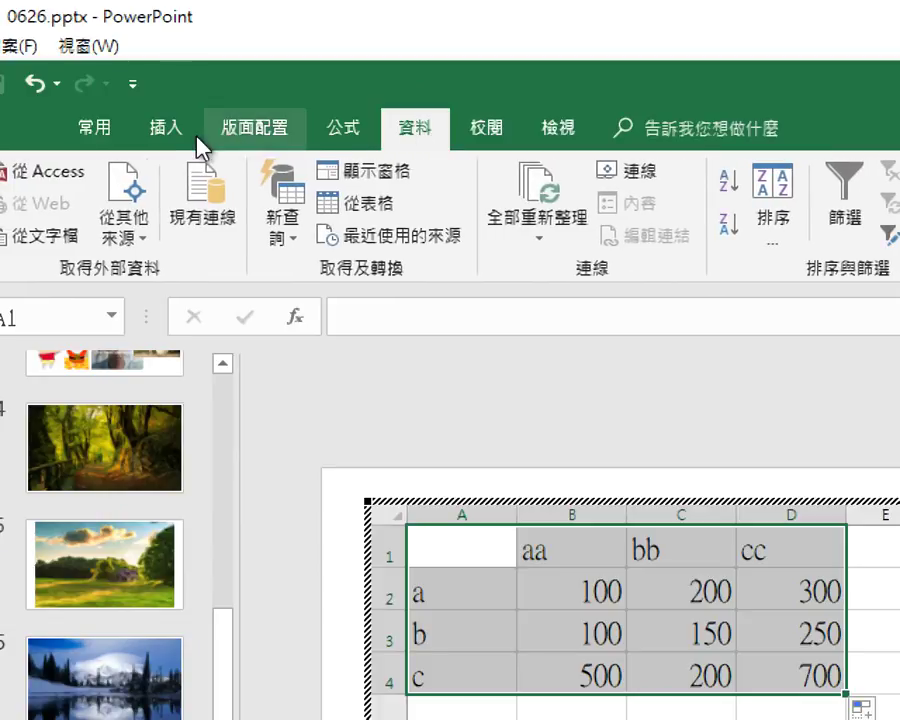
{"action": "left_click", "coordinate": [170, 139]}
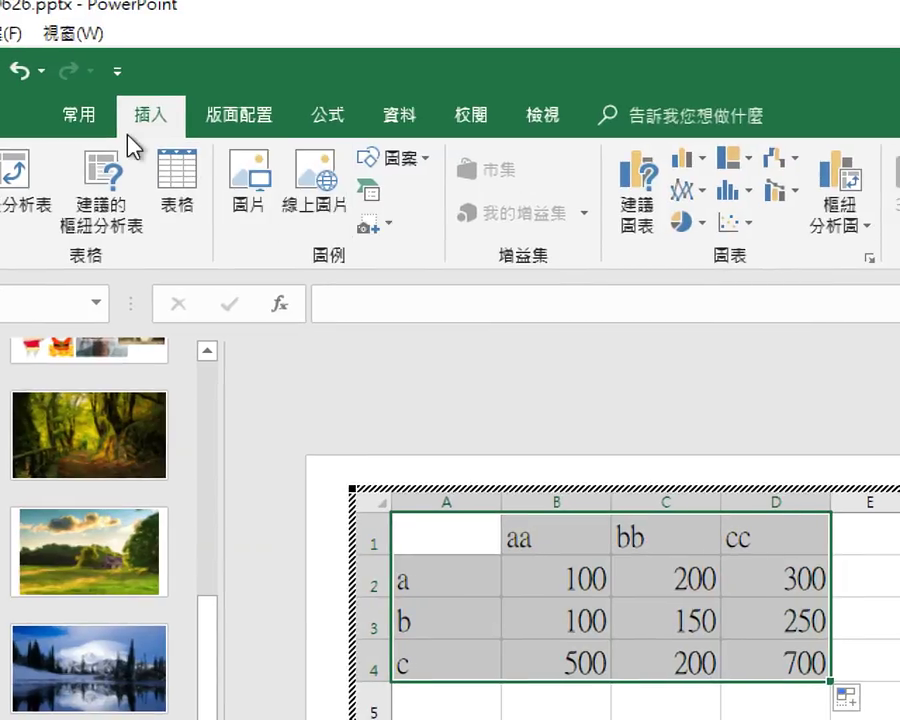
{"action": "left_click", "coordinate": [126, 129]}
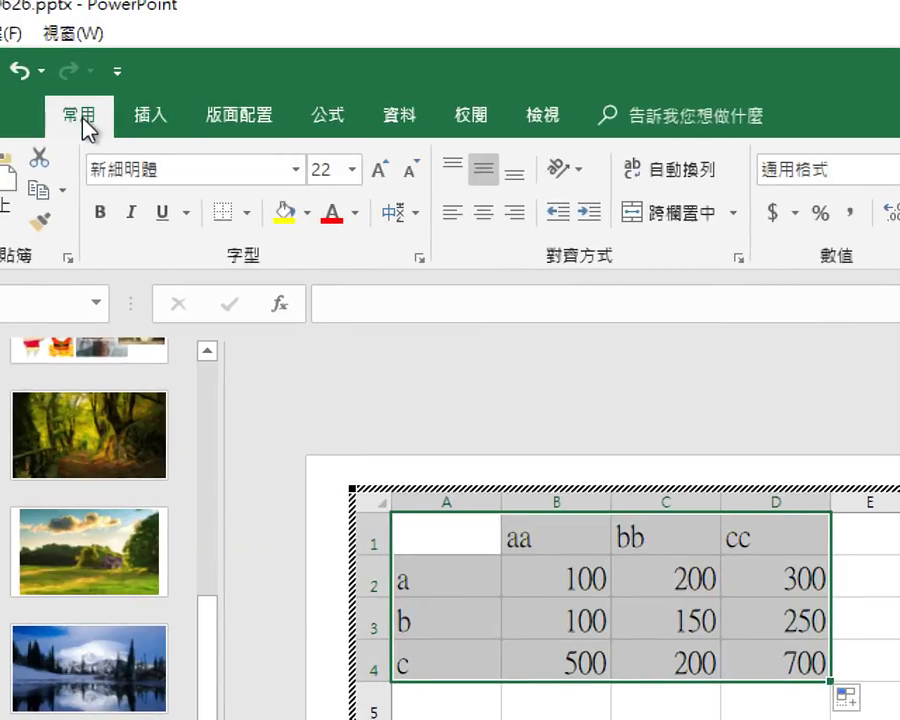
{"action": "left_click", "coordinate": [246, 212]}
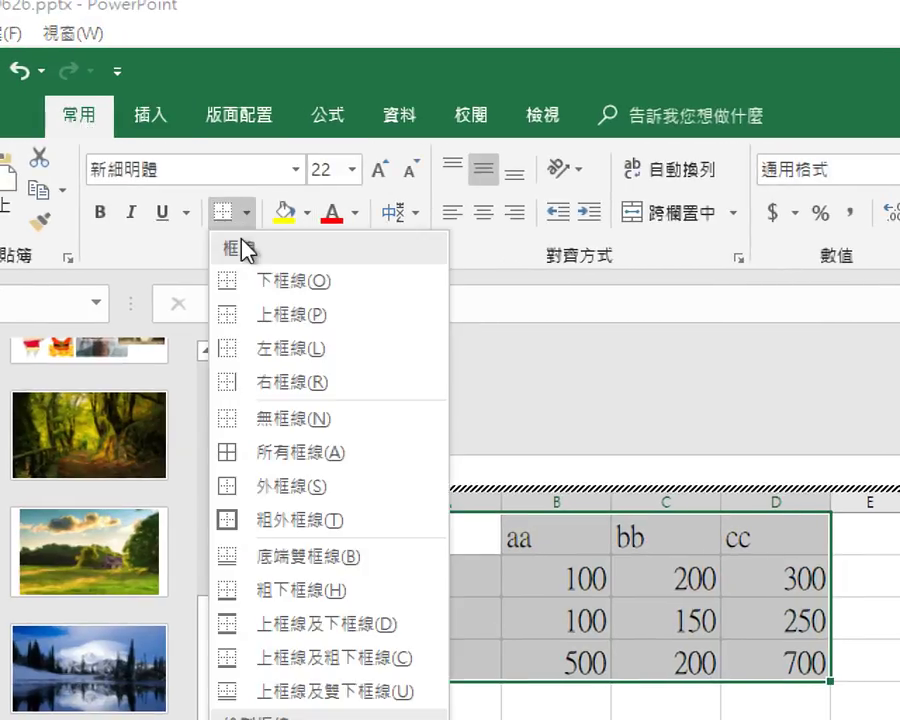
{"action": "left_click", "coordinate": [273, 466]}
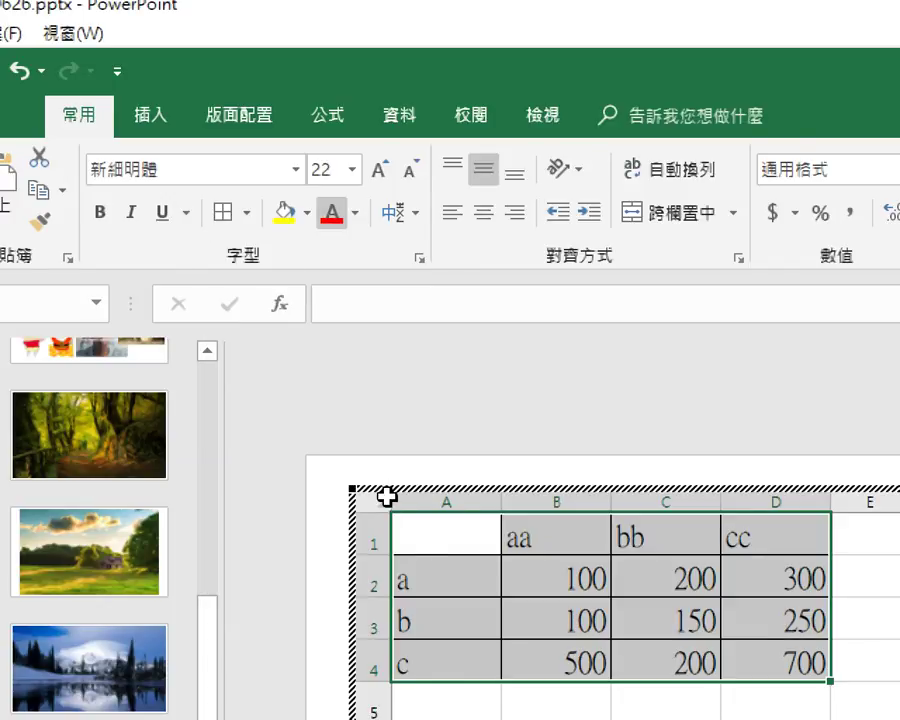
Fill the row labels A2:A4 with yellow and the column headers B1:D1 with a light blue theme color
{"action": "left_click_drag", "start_coordinate": [452, 585], "coordinate": [452, 655]}
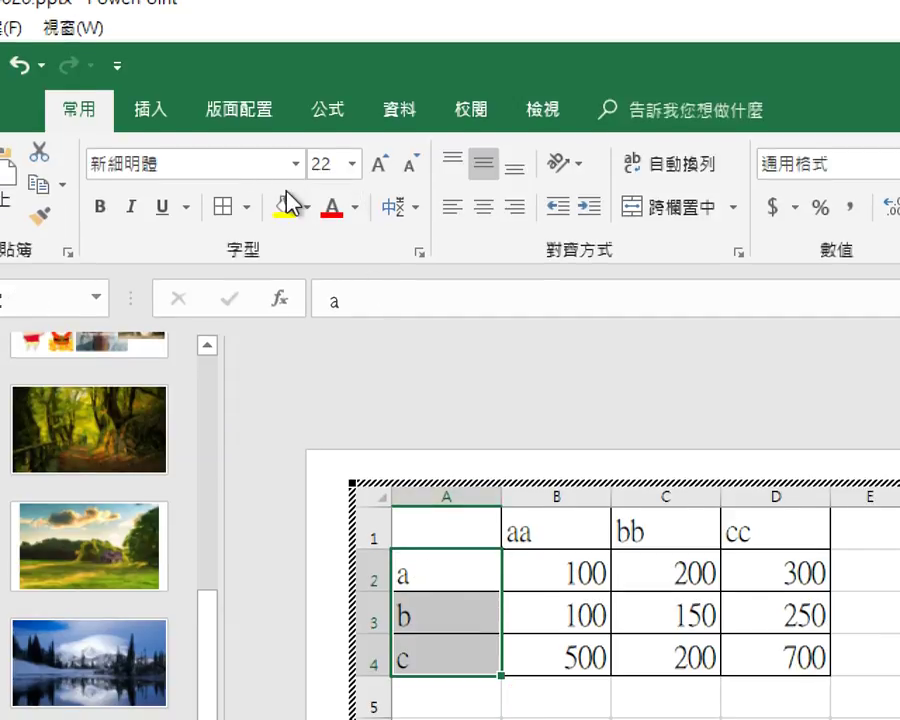
{"action": "left_click", "coordinate": [286, 210]}
{"action": "left_click_drag", "start_coordinate": [562, 518], "coordinate": [759, 529]}
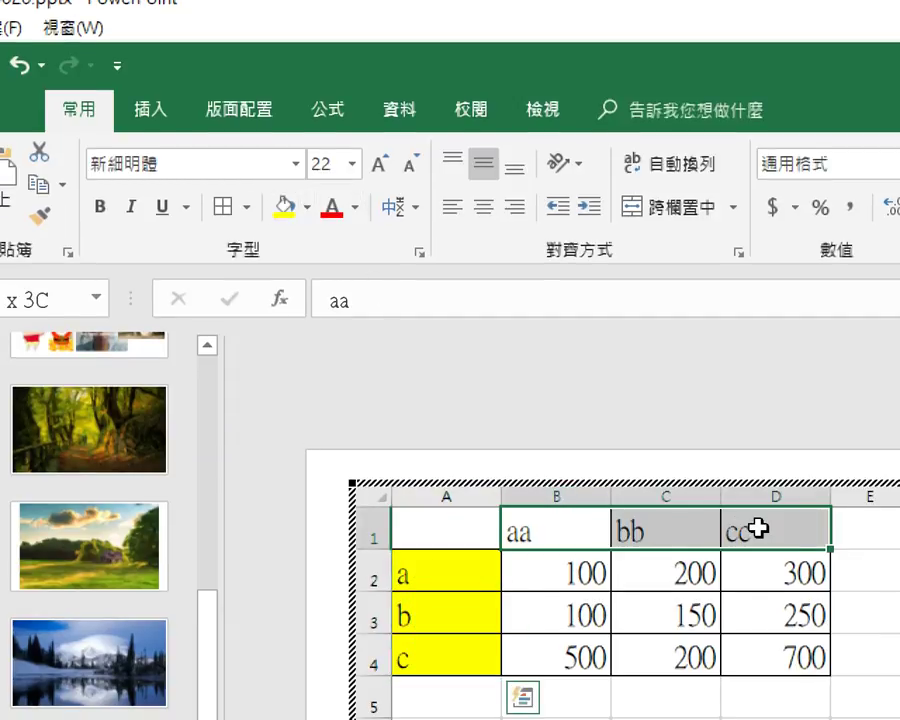
{"action": "left_click", "coordinate": [309, 210]}
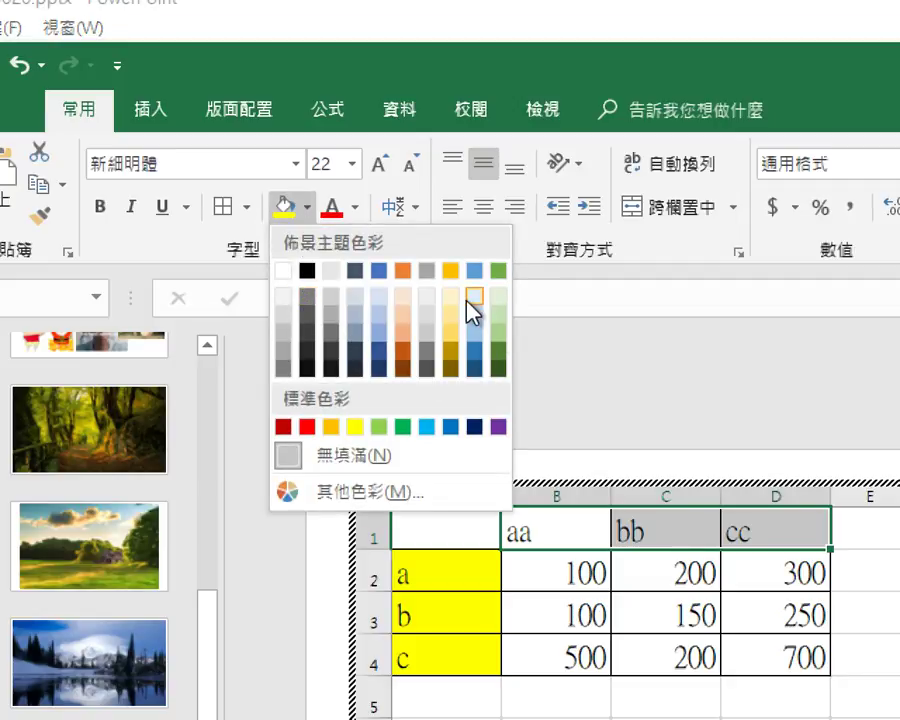
{"action": "left_click", "coordinate": [478, 322]}
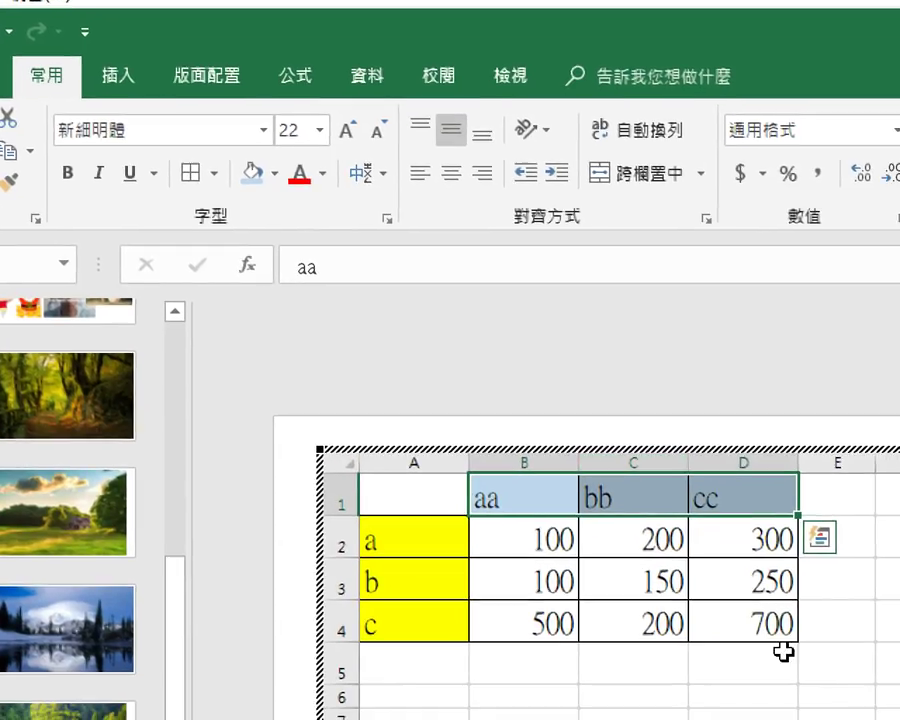
{"action": "left_click", "coordinate": [818, 688]}
{"action": "scroll", "coordinate": [785, 654], "scroll_direction": "down", "scroll_amount": 3}
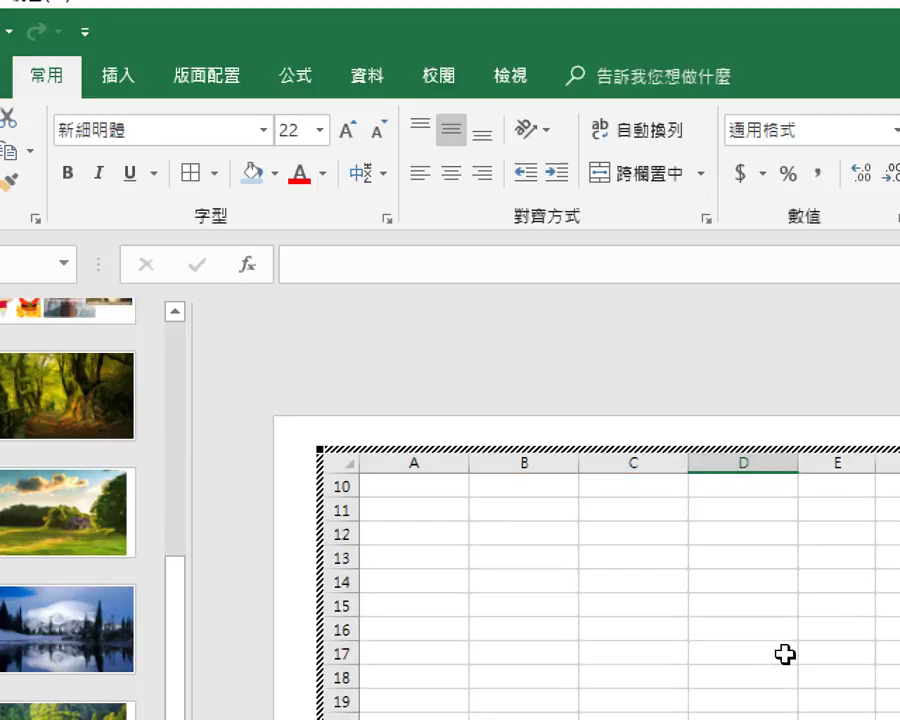
{"action": "scroll", "coordinate": [785, 654], "scroll_direction": "up", "scroll_amount": 3}
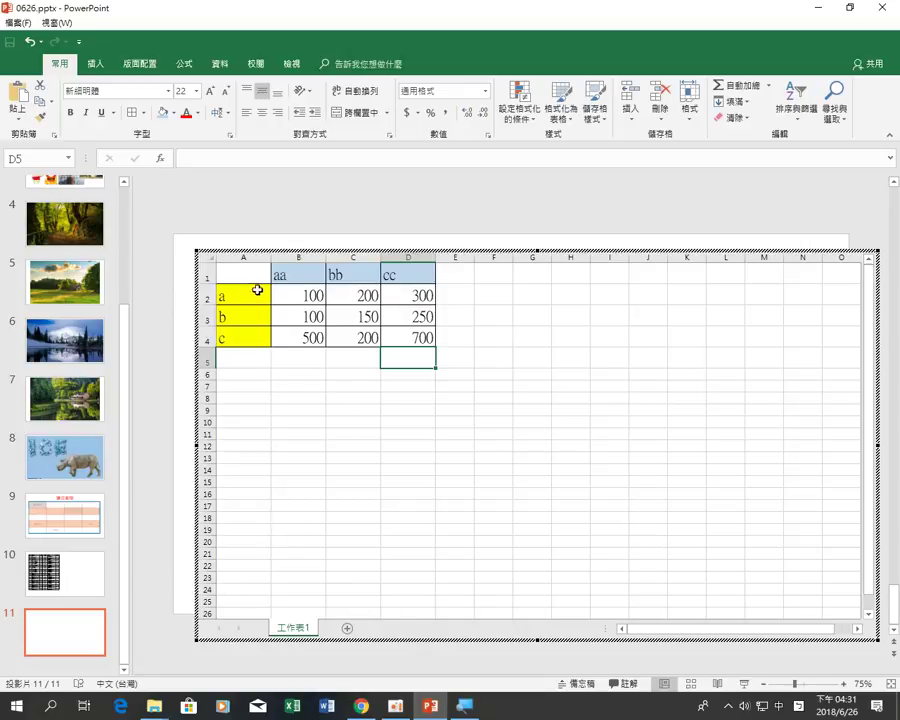
Set the font size of cells A1:D4 to 28
{"action": "mouse_move", "coordinate": [247, 271]}
{"action": "left_mouse_down"}
{"action": "mouse_move", "coordinate": [367, 293]}
{"action": "mouse_move", "coordinate": [411, 327]}
{"action": "left_mouse_up"}
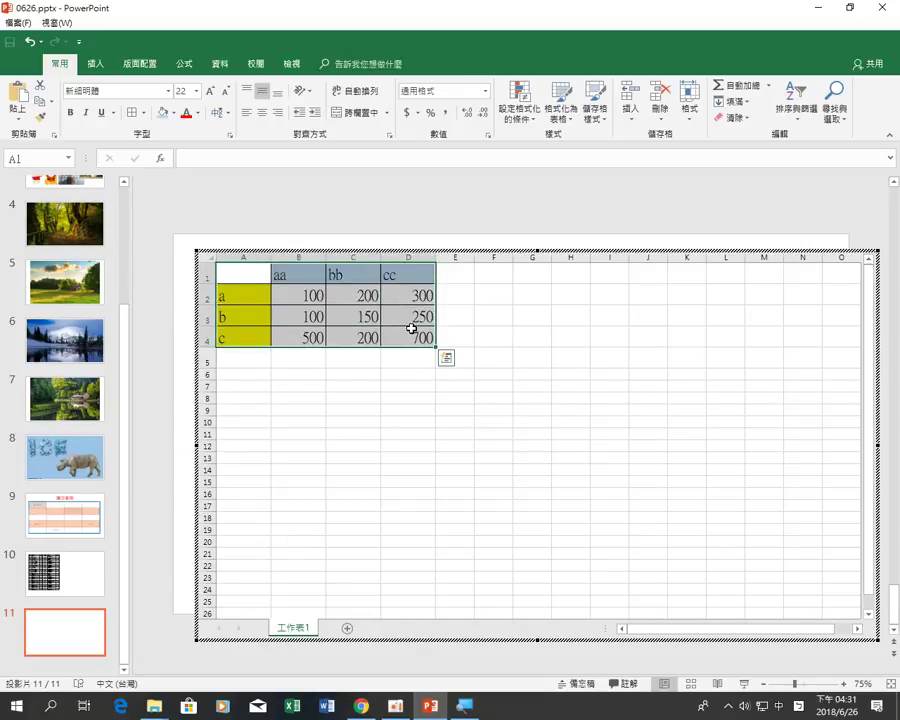
{"action": "left_click", "coordinate": [213, 94]}
{"action": "left_click", "coordinate": [213, 94]}
{"action": "left_click", "coordinate": [213, 94]}
{"action": "left_click", "coordinate": [213, 94]}
{"action": "left_click", "coordinate": [213, 94]}
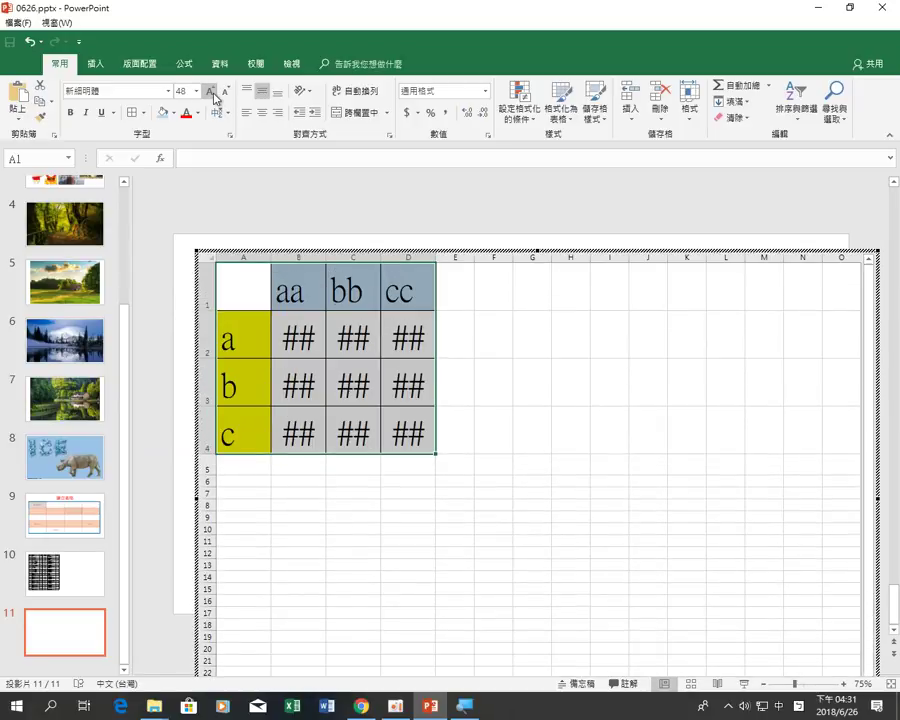
{"action": "left_click", "coordinate": [230, 95]}
{"action": "left_click", "coordinate": [230, 95]}
{"action": "left_click", "coordinate": [230, 95]}
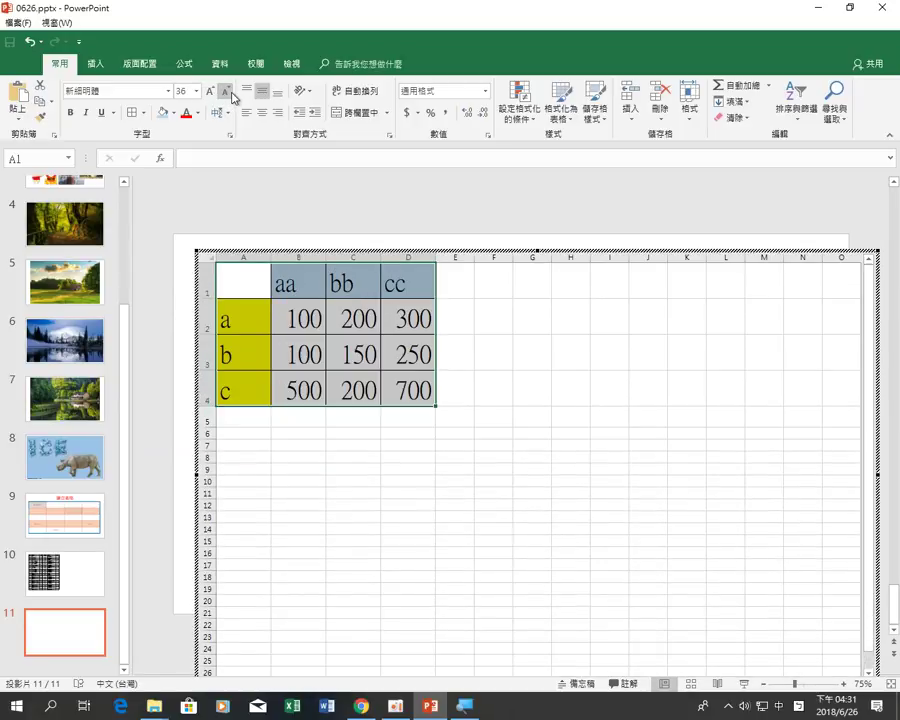
{"action": "left_click", "coordinate": [230, 95]}
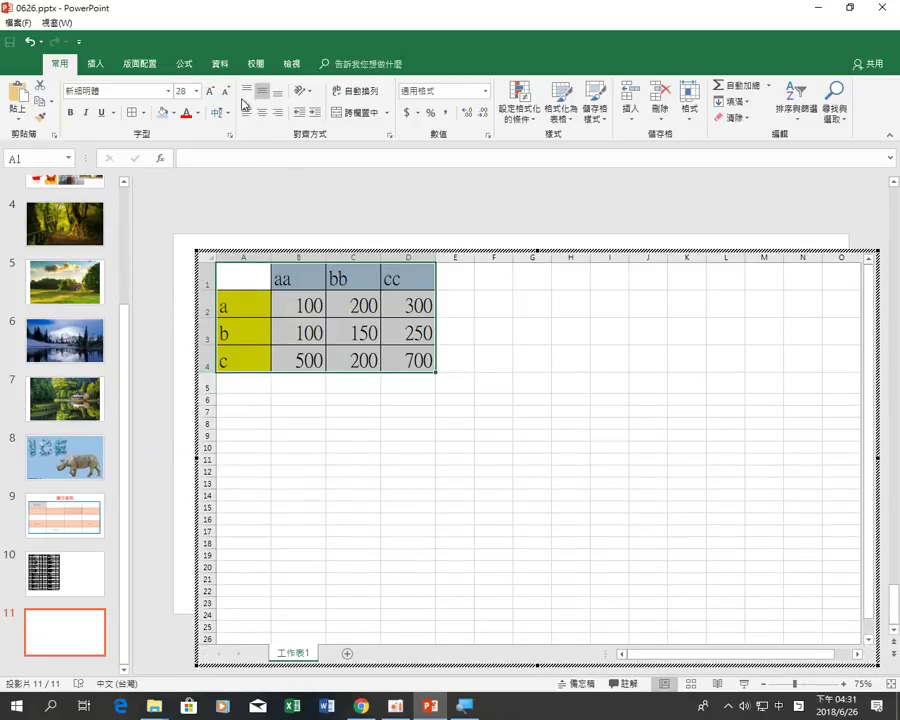
{"action": "left_click", "coordinate": [238, 270]}
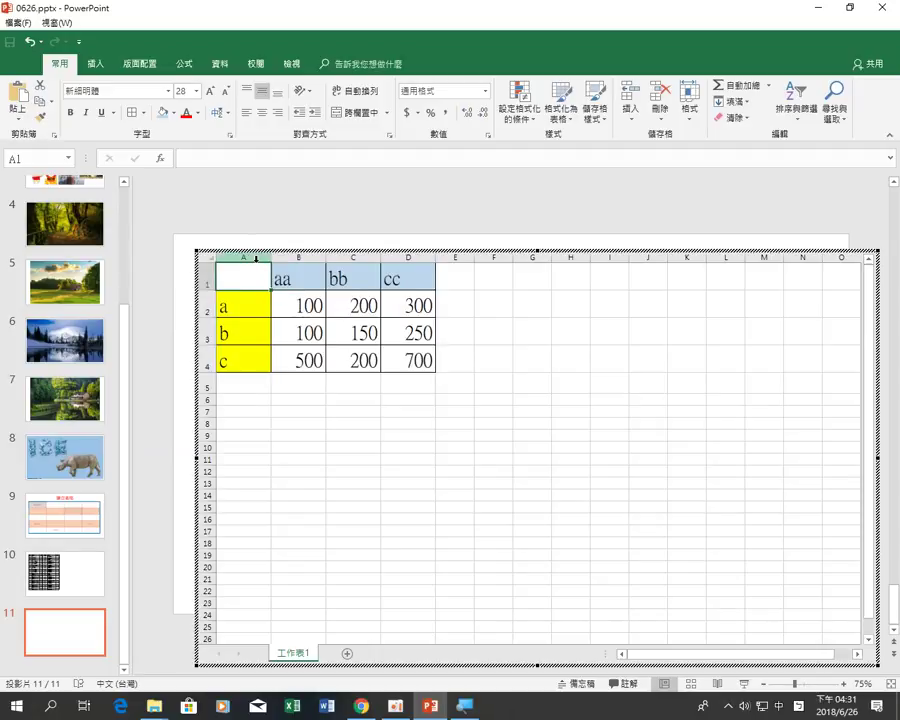
{"action": "left_click", "coordinate": [286, 283]}
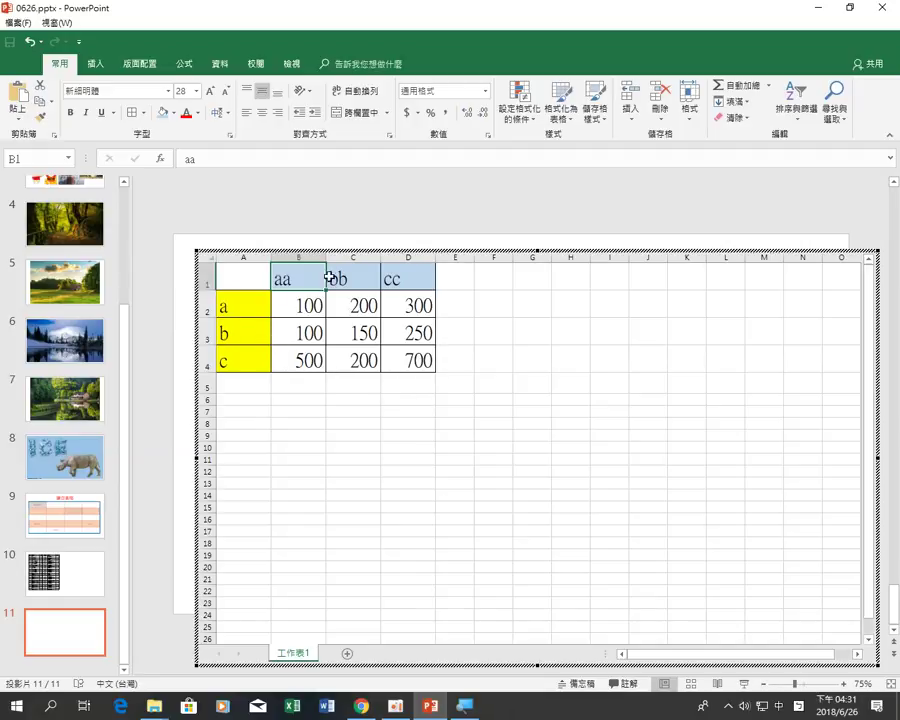
{"action": "left_click_drag", "start_coordinate": [244, 256], "coordinate": [405, 262]}
{"action": "left_click", "coordinate": [413, 358]}
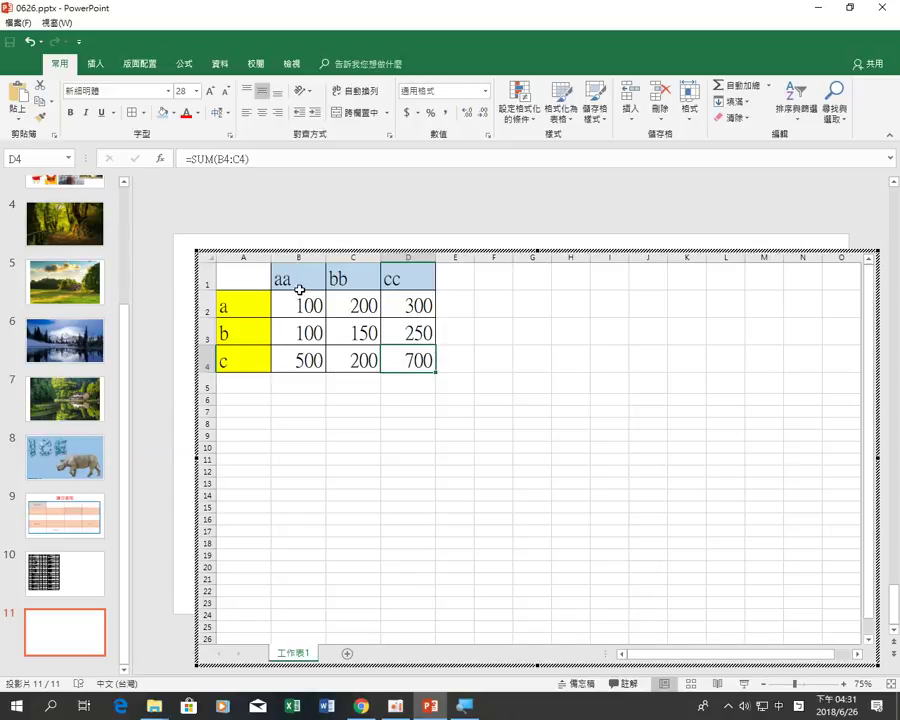
Leave worksheet editing, then try scaling the whole spreadsheet object down and back up to nearly fill the slide
{"action": "left_click", "coordinate": [286, 220]}
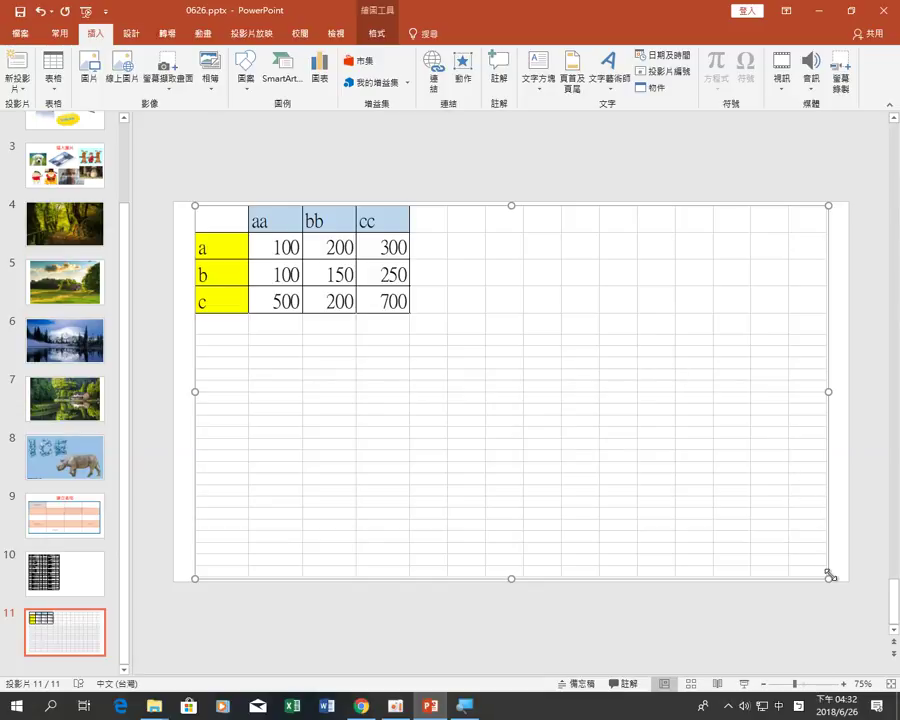
{"action": "left_click_drag", "start_coordinate": [829, 577], "coordinate": [661, 440]}
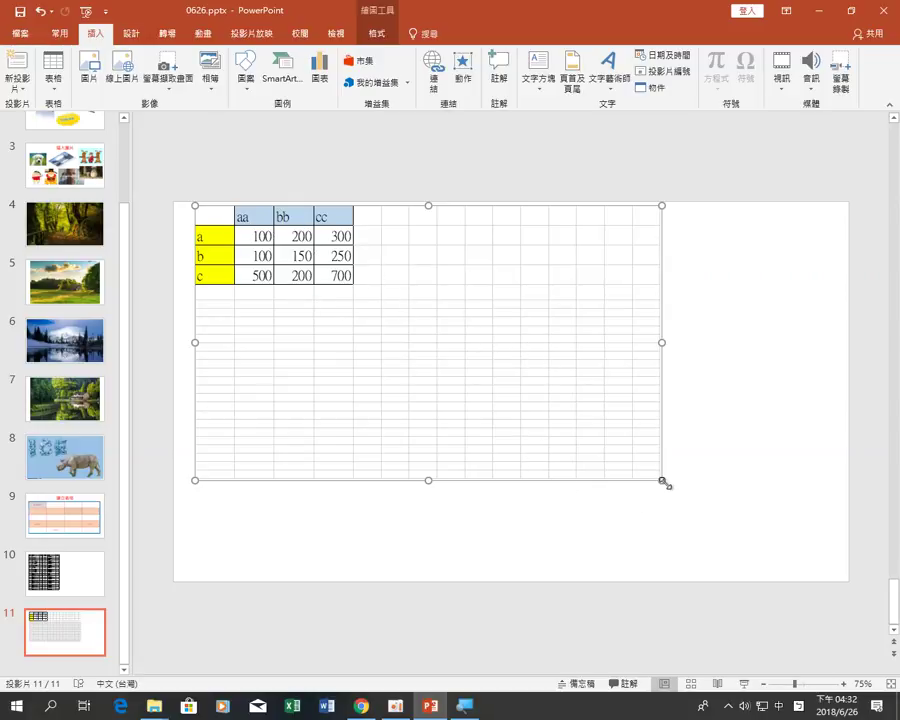
{"action": "left_click_drag", "start_coordinate": [663, 483], "coordinate": [786, 577]}
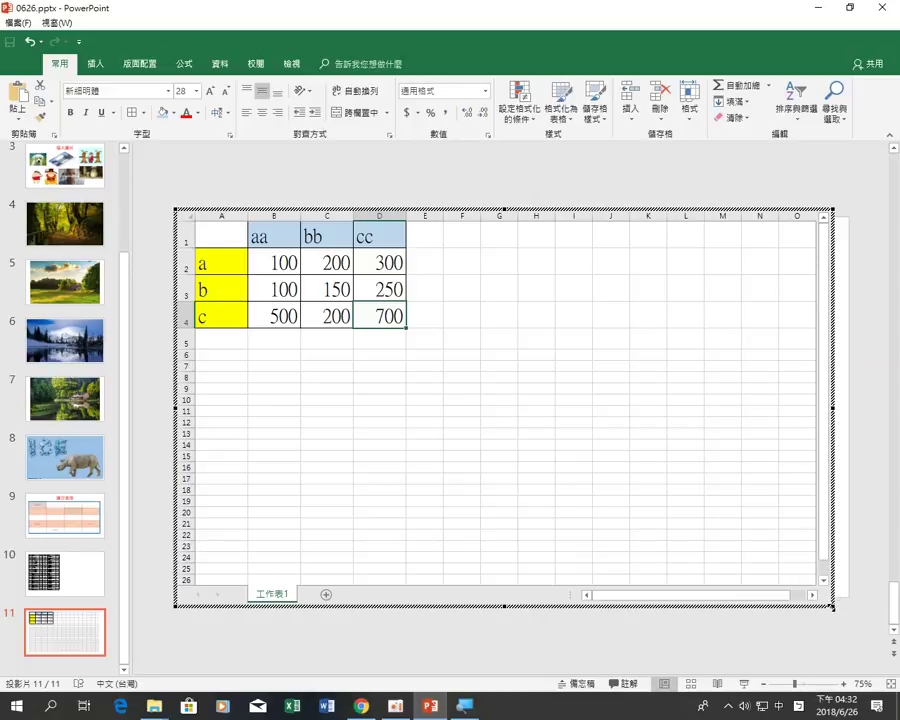
Reduce the embedded worksheet's visible area to columns A–E and rows 1–4, then enlarge the object across most of the slide
{"action": "left_click_drag", "start_coordinate": [830, 606], "coordinate": [449, 356]}
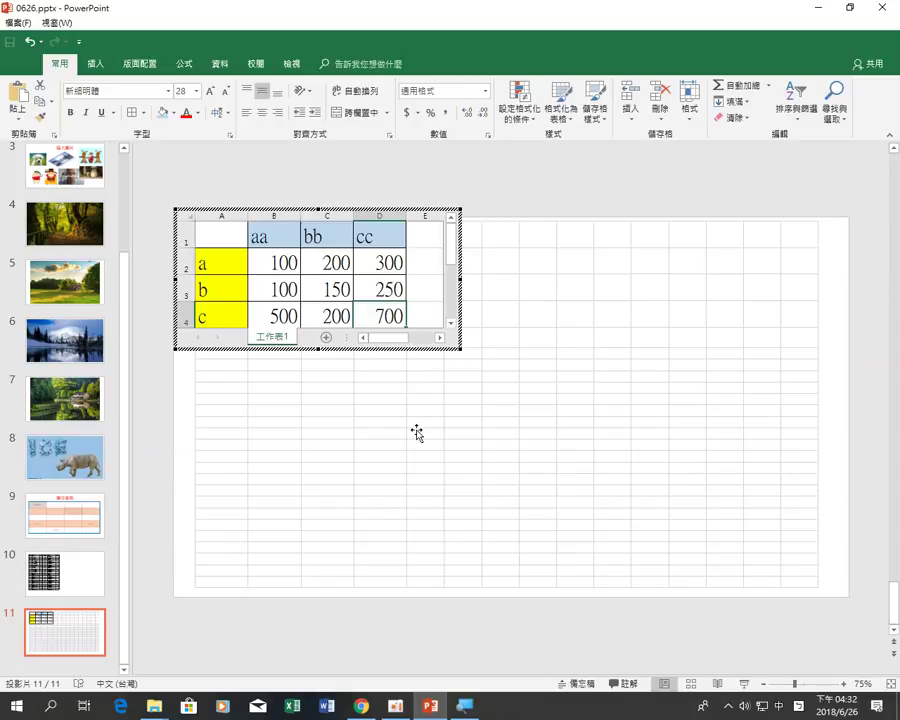
{"action": "left_click", "coordinate": [540, 198]}
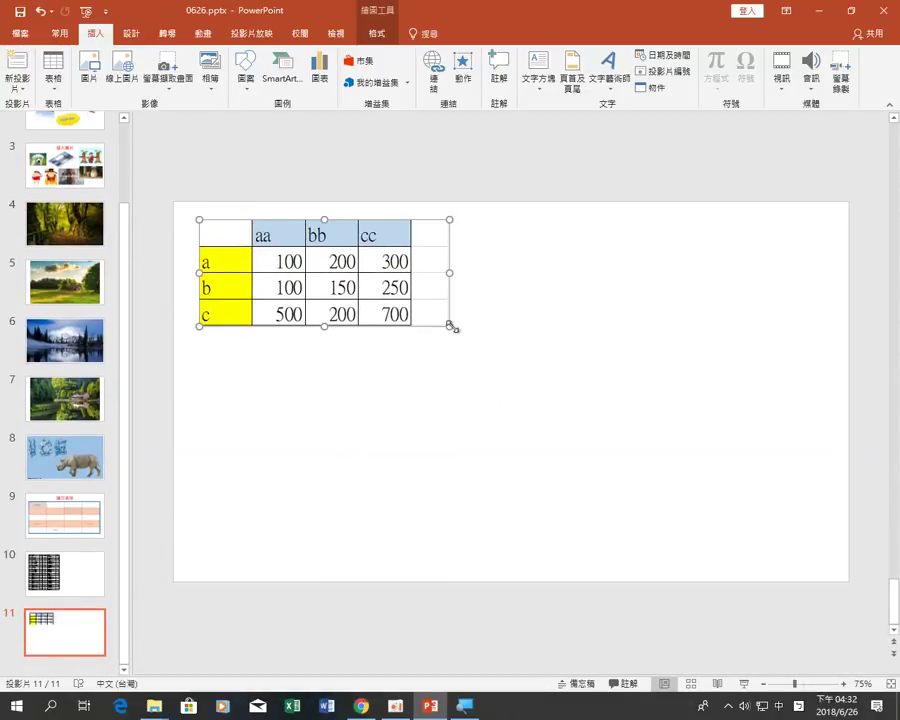
{"action": "left_click_drag", "start_coordinate": [447, 314], "coordinate": [640, 474]}
{"action": "left_click", "coordinate": [641, 525]}
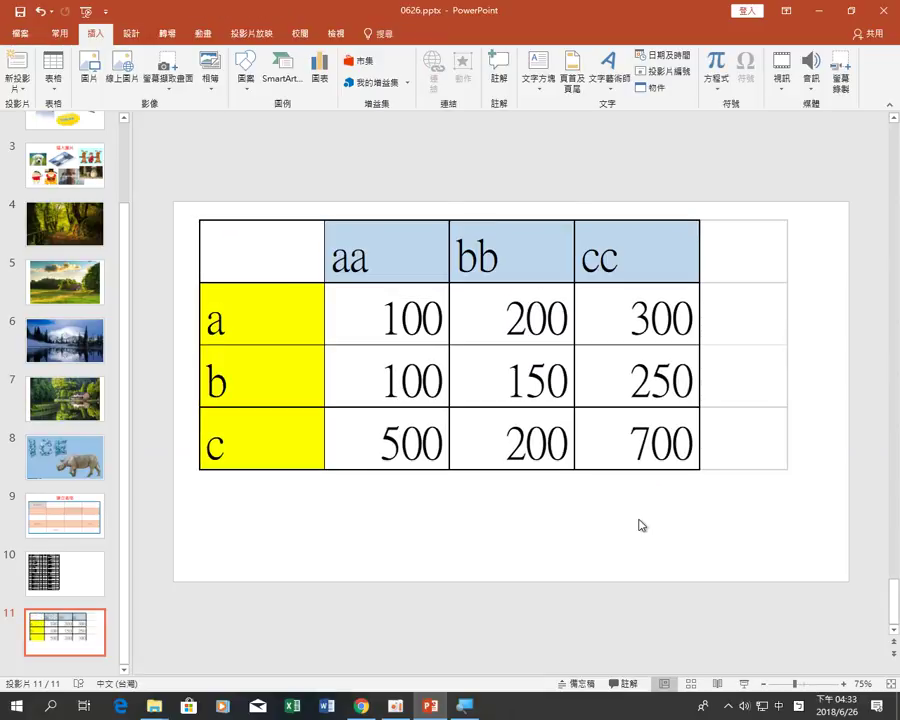
{"action": "left_click", "coordinate": [729, 452]}
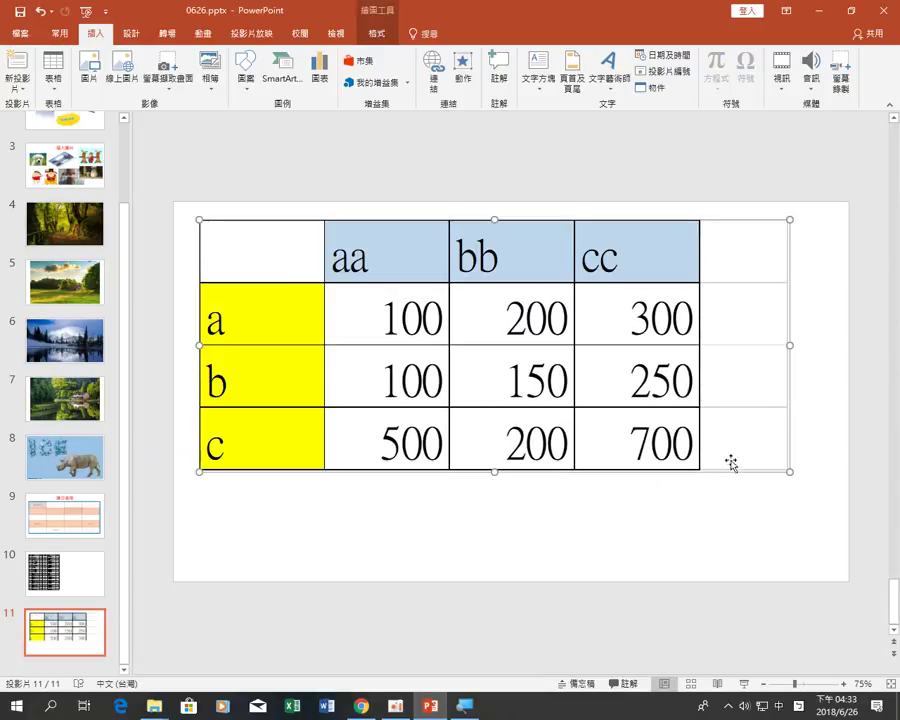
Scale the spreadsheet object down to about half the slide's width, then extend its visible worksheet area to columns A–I and rows 1–13
{"action": "left_click_drag", "start_coordinate": [790, 474], "coordinate": [514, 332]}
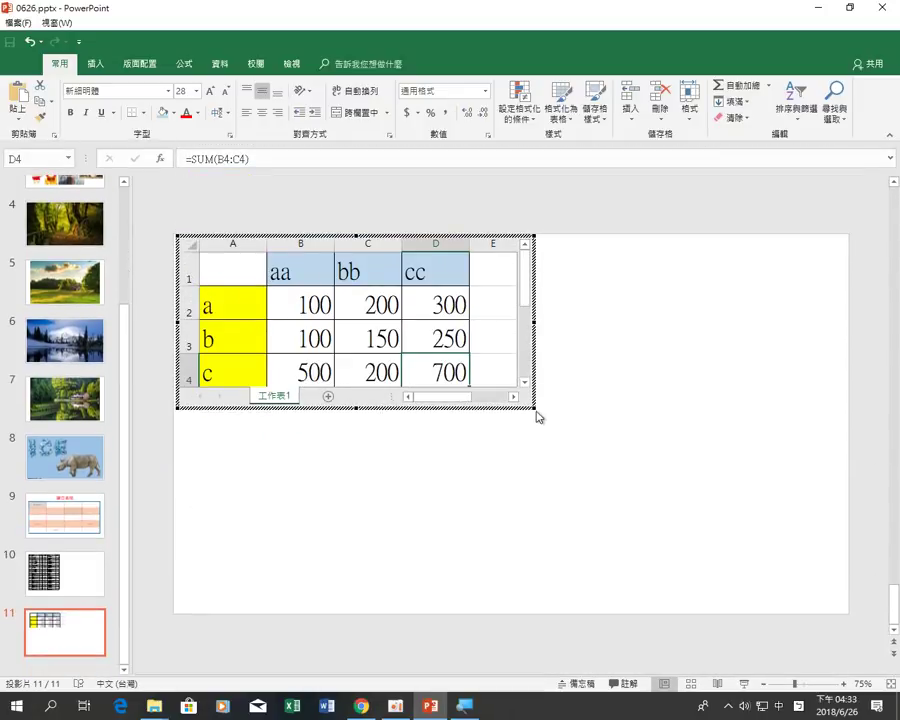
{"action": "left_click_drag", "start_coordinate": [535, 408], "coordinate": [726, 561]}
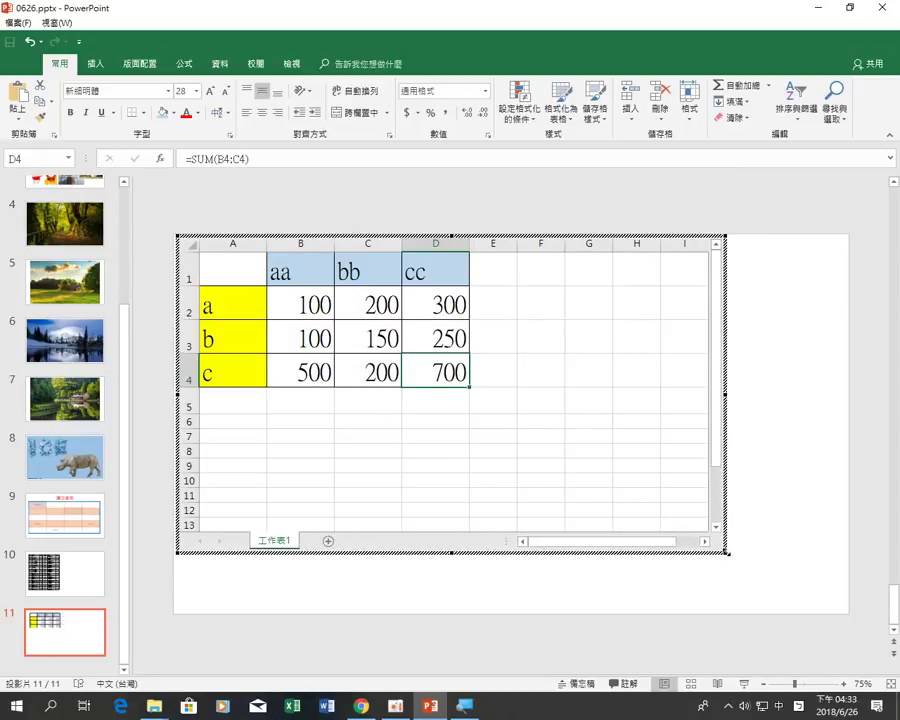
Reduce the worksheet's visible area to columns A–E and rows 1–5, then leave worksheet editing and scale the object up slightly
{"action": "left_click_drag", "start_coordinate": [728, 558], "coordinate": [551, 418]}
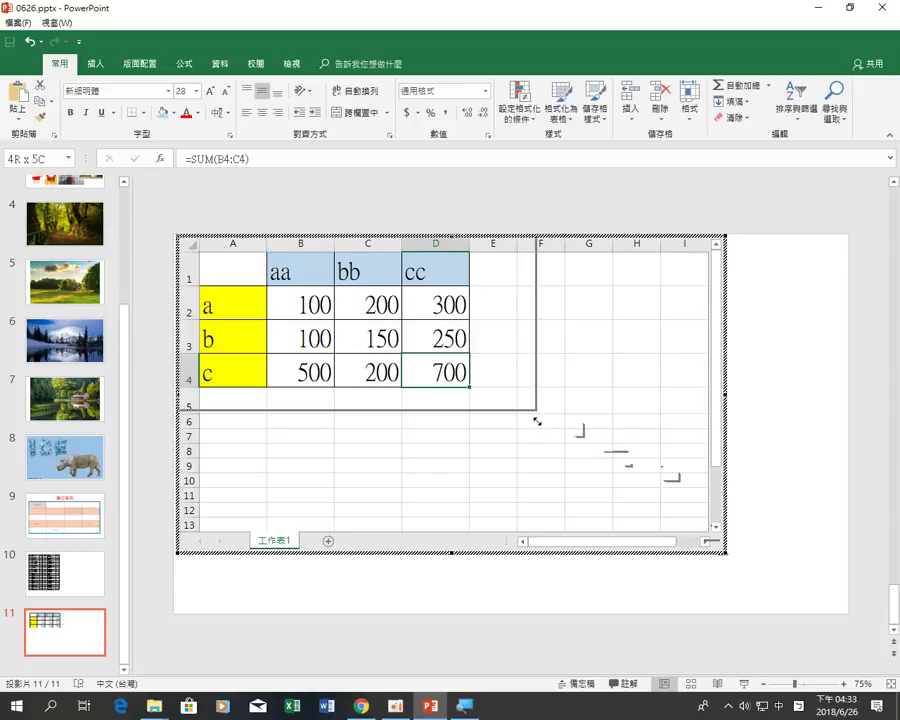
{"action": "left_click_drag", "start_coordinate": [537, 421], "coordinate": [537, 434]}
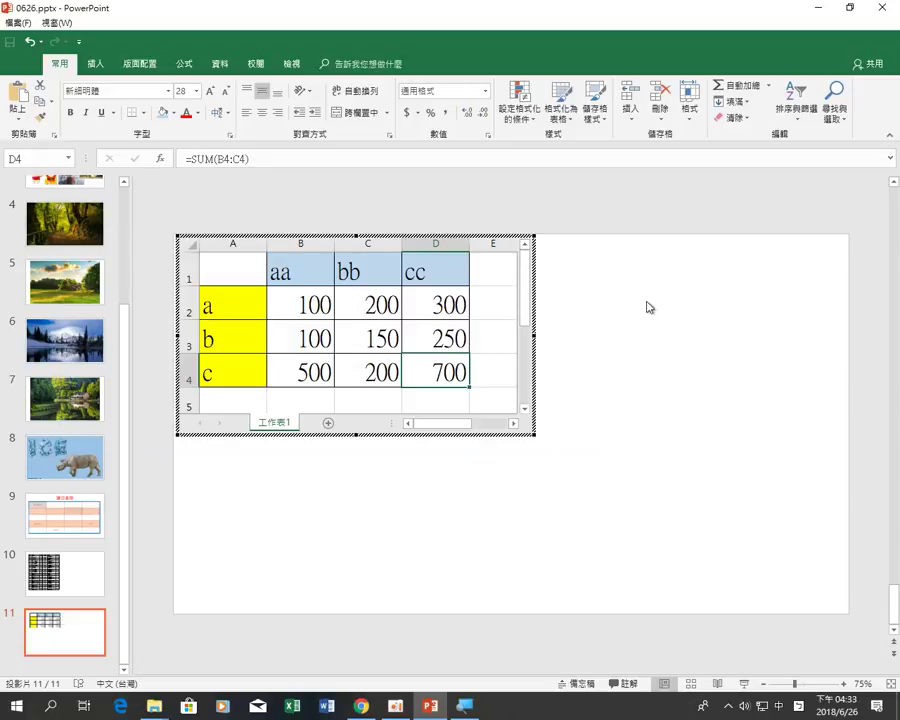
{"action": "key", "text": "Escape"}
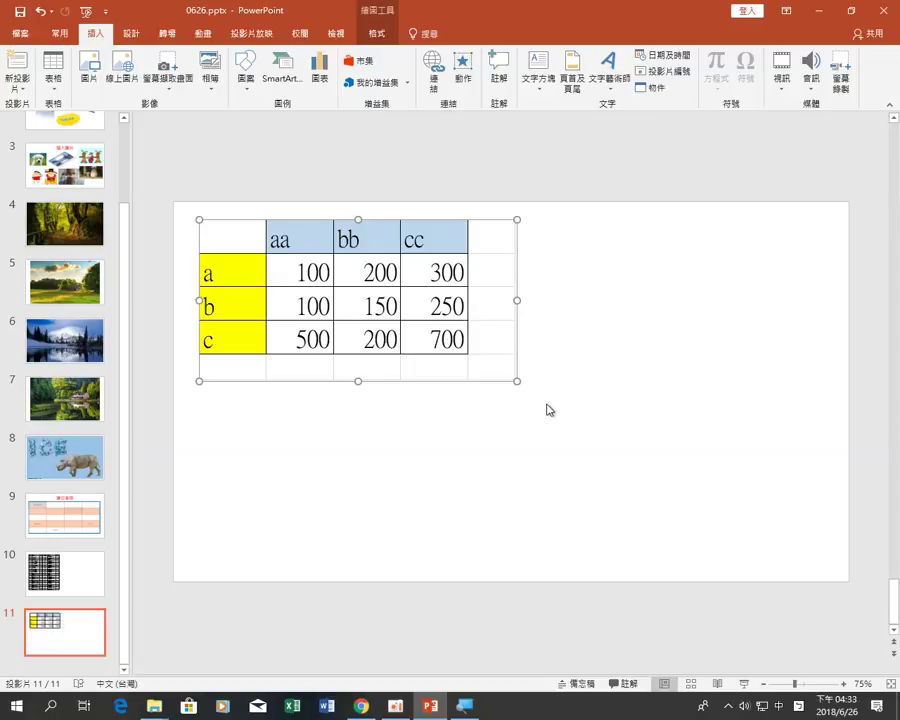
{"action": "mouse_move", "coordinate": [517, 382]}
{"action": "left_mouse_down"}
{"action": "mouse_move", "coordinate": [593, 434]}
{"action": "mouse_move", "coordinate": [515, 388]}
{"action": "left_mouse_up"}
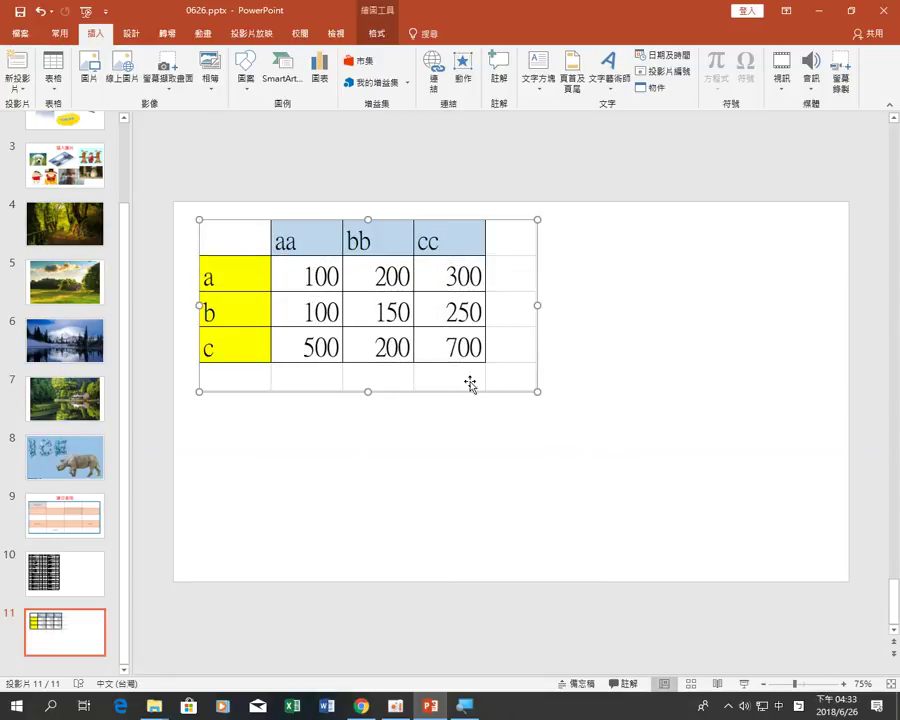